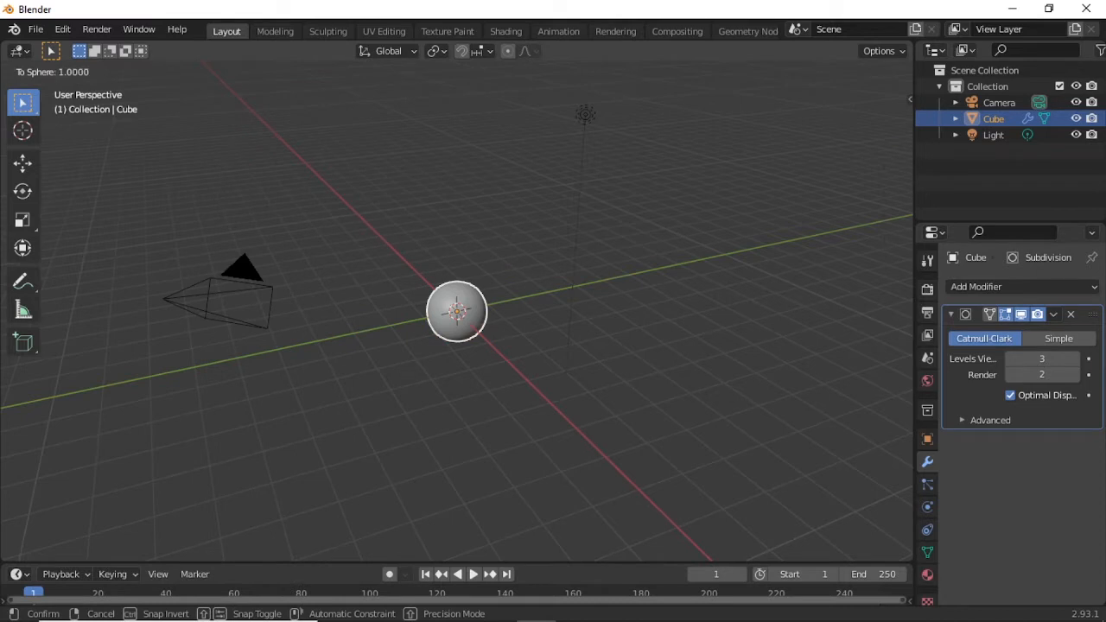
Apply To Sphere with a factor of 1 to the subdivided cube.
left_click(440, 134)
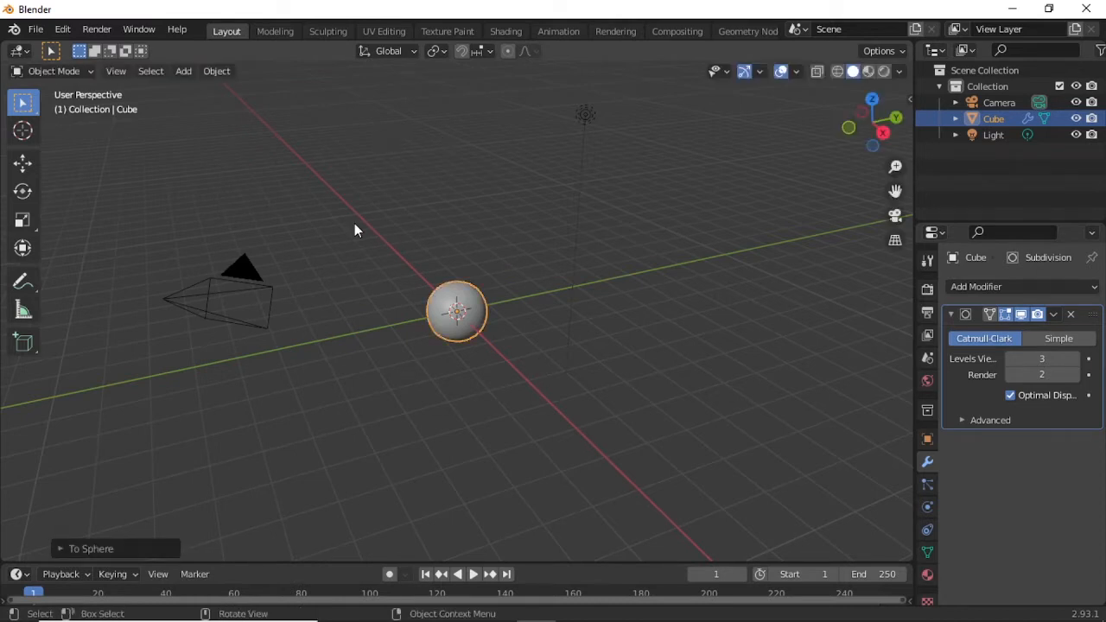
left_click(60, 550)
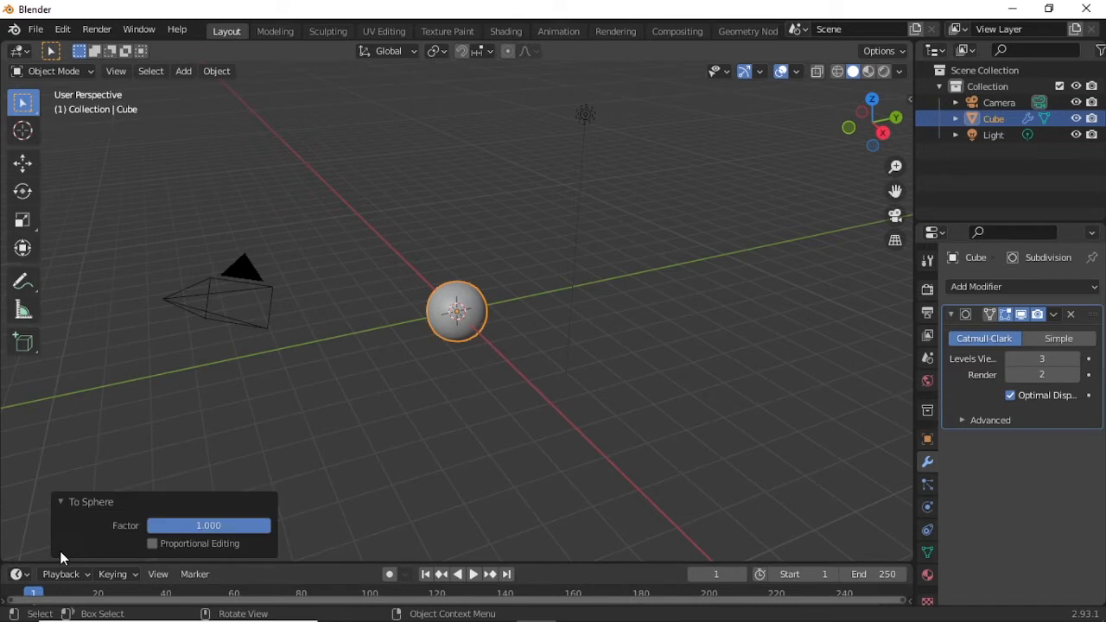
left_click(418, 291)
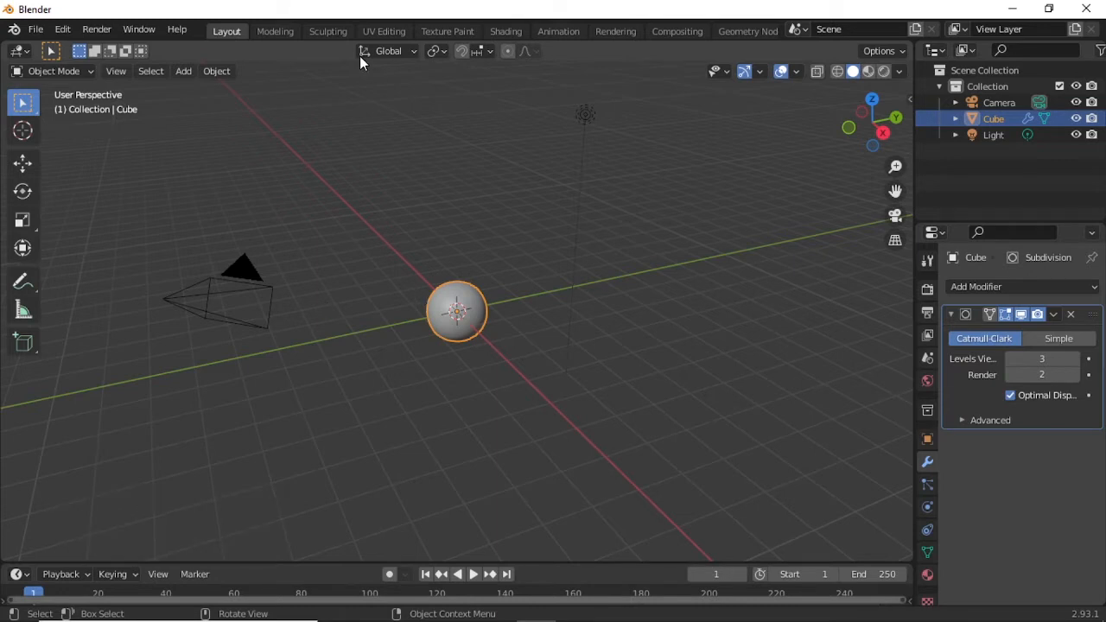
Switch to the Shading workspace and set the 3D viewport to rendered shading.
left_click(510, 33)
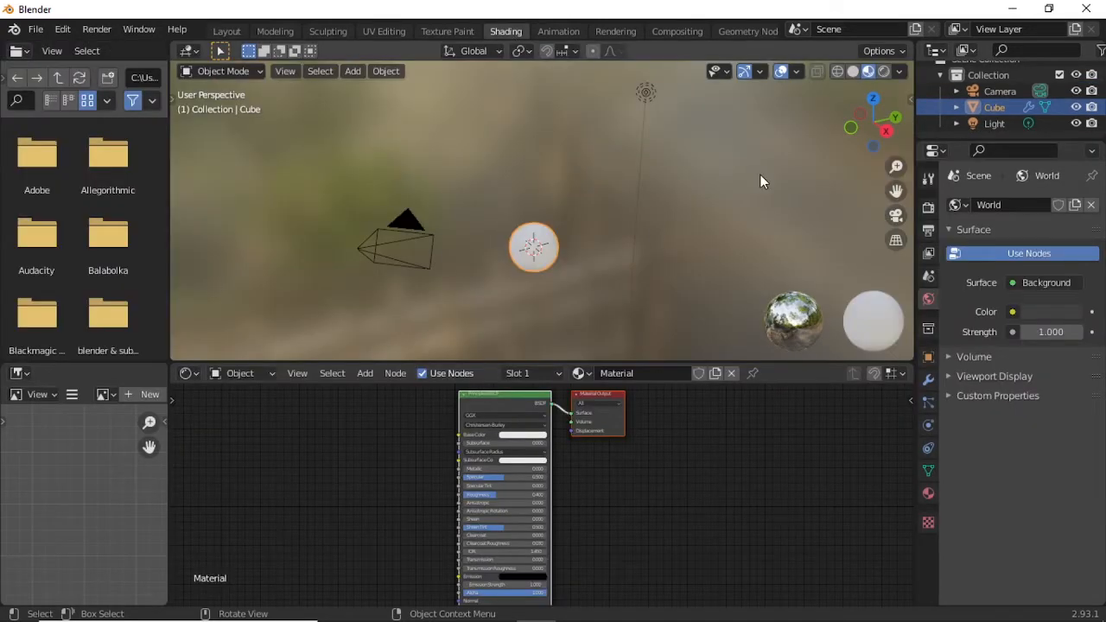
left_click(883, 71)
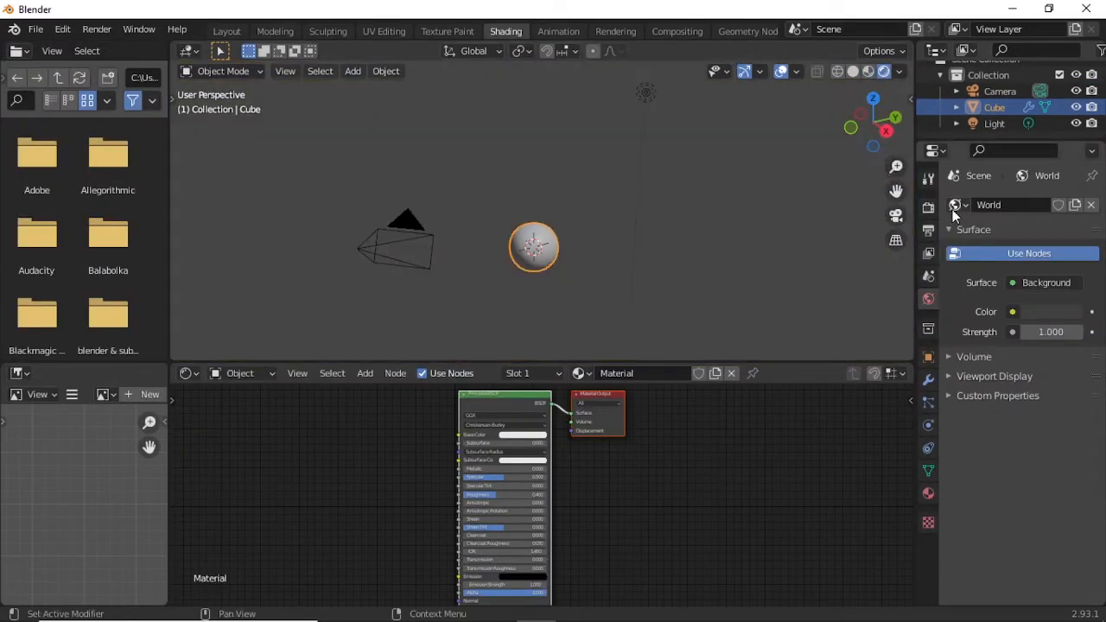
Enable the Transparent film option in the scene's render settings.
left_click(931, 209)
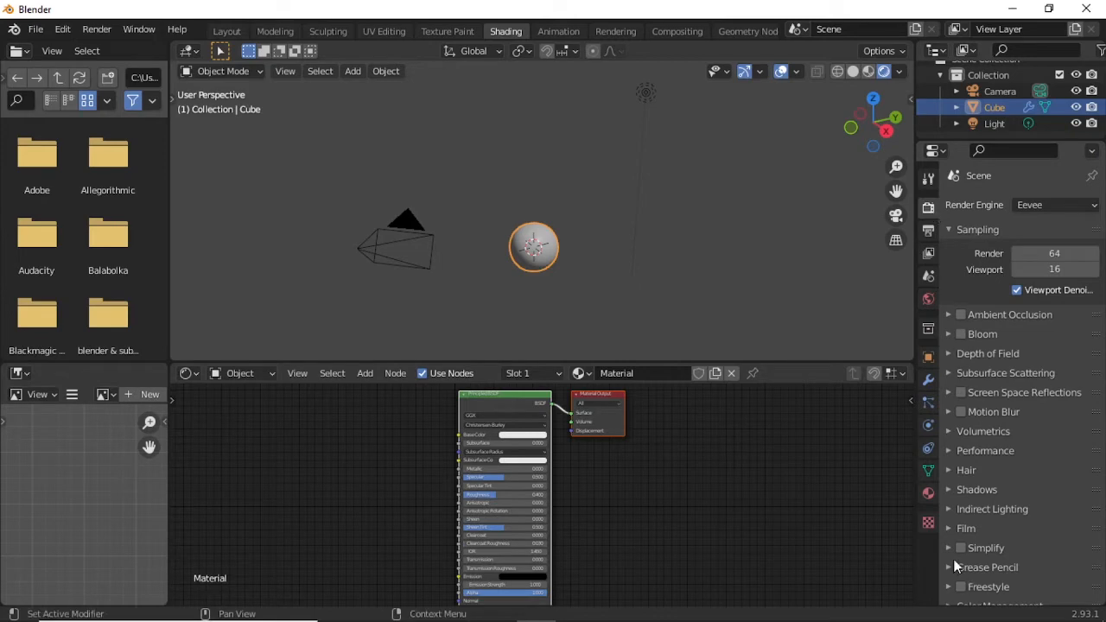
left_click(965, 529)
scroll(994, 527, "down", 2)
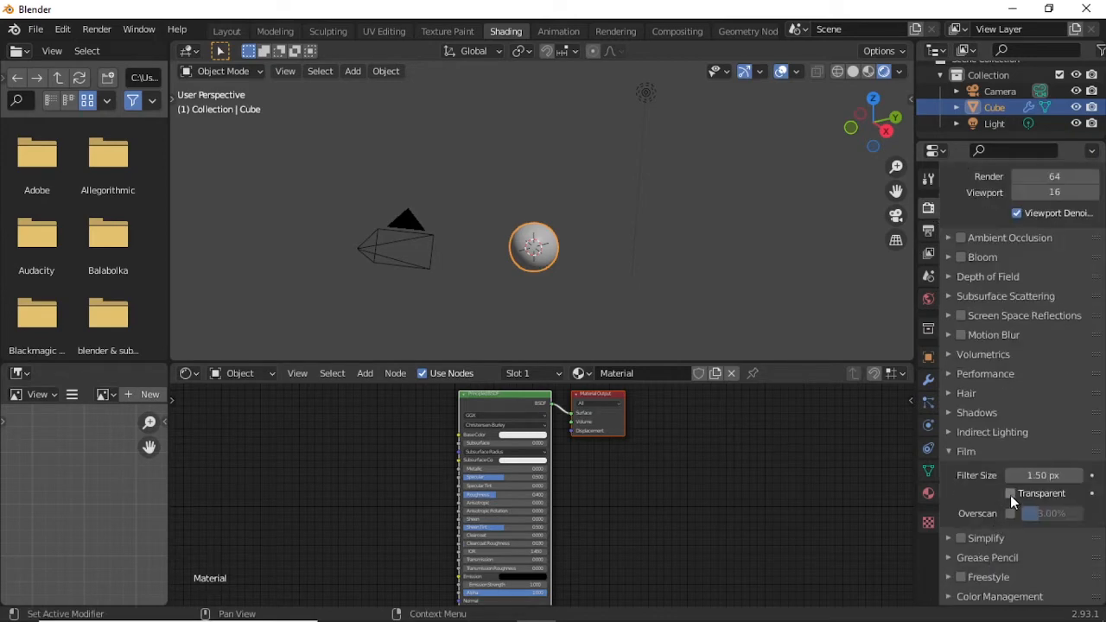
left_click(1010, 494)
Set the View Transform under Color Management to Standard.
left_click(951, 597)
scroll(1023, 520, "down", 4)
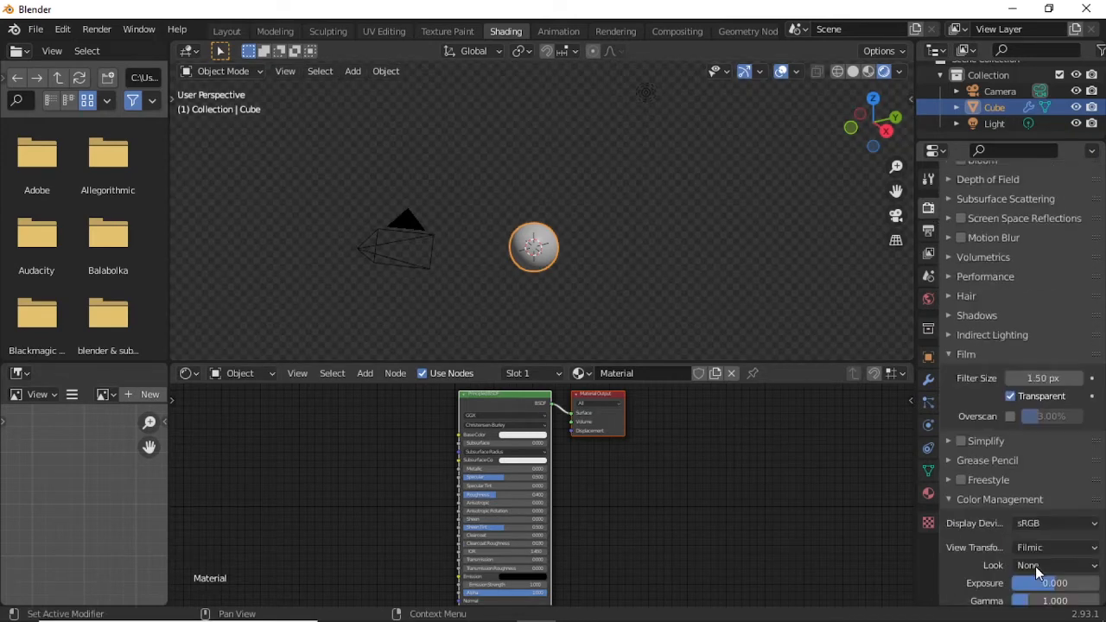
left_click(1048, 515)
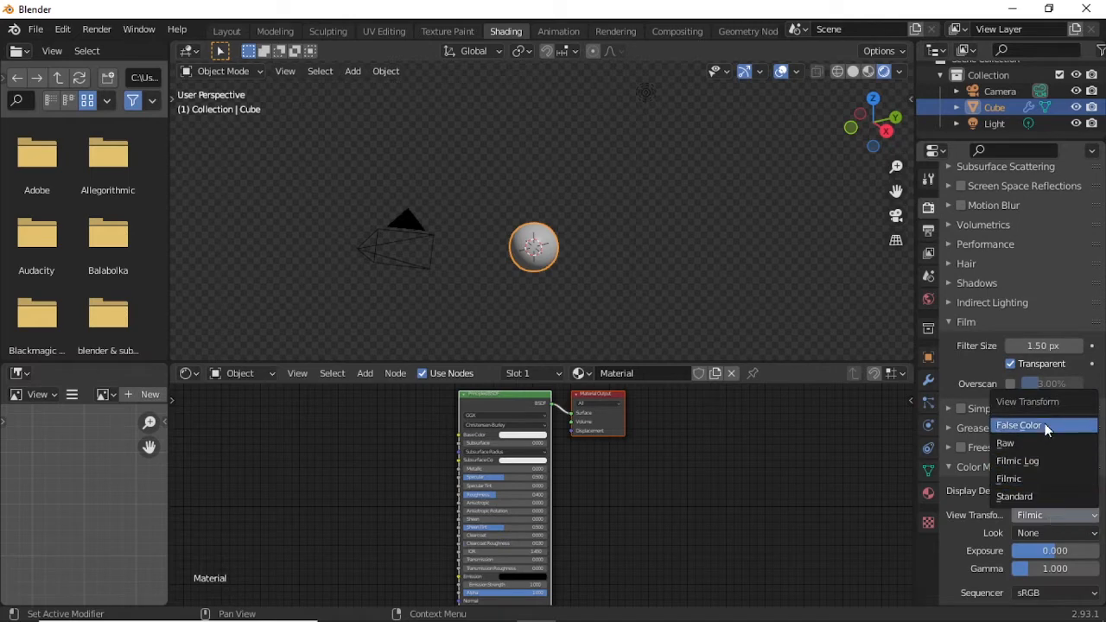
left_click(1035, 499)
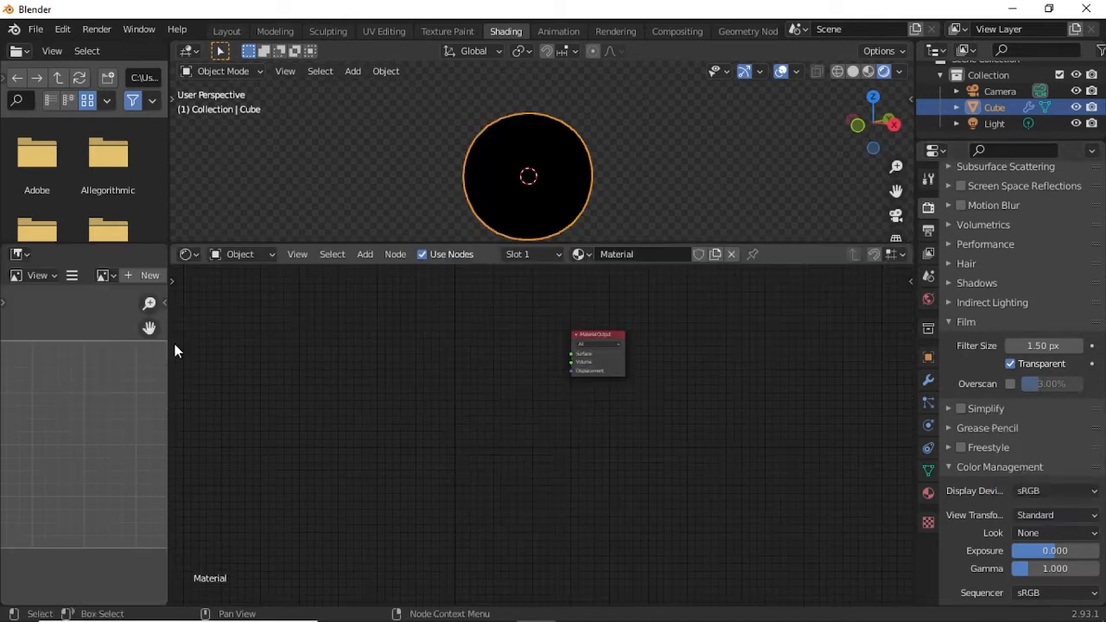
Join the image editor area with the shader editor so the node area spans the full width.
right_click(169, 345)
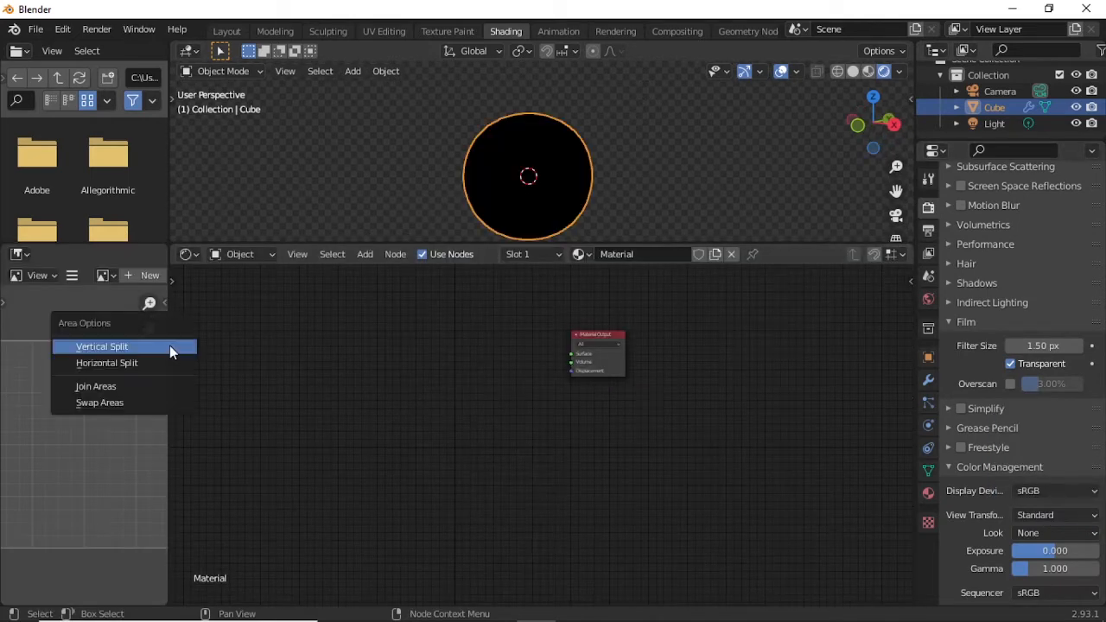
left_click(164, 394)
left_click(118, 394)
Add a MixRGB node beside the Material Output node.
middle_click_drag(375, 353, 672, 343)
scroll(584, 381, "up", 2)
key("shift+a")
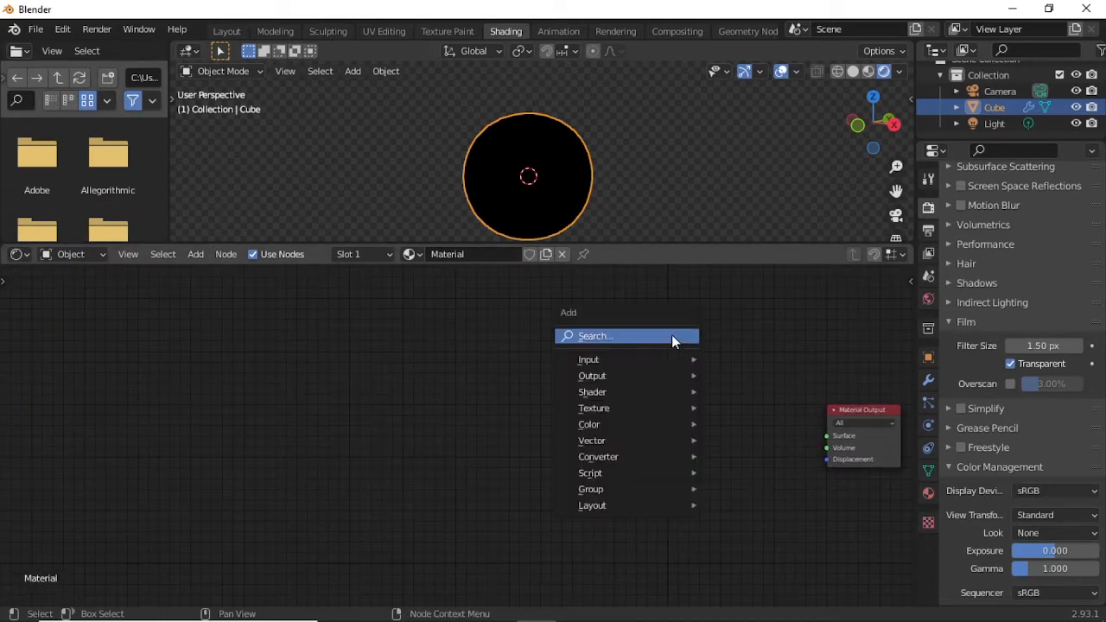
left_click(672, 335)
type("mix")
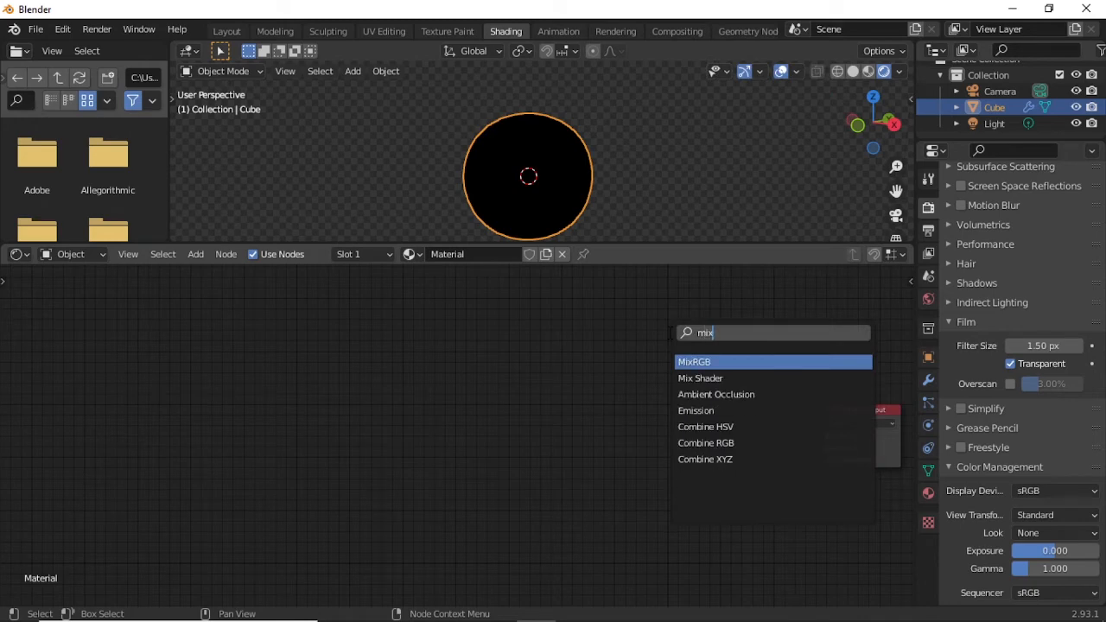
key("Return")
left_click(774, 422)
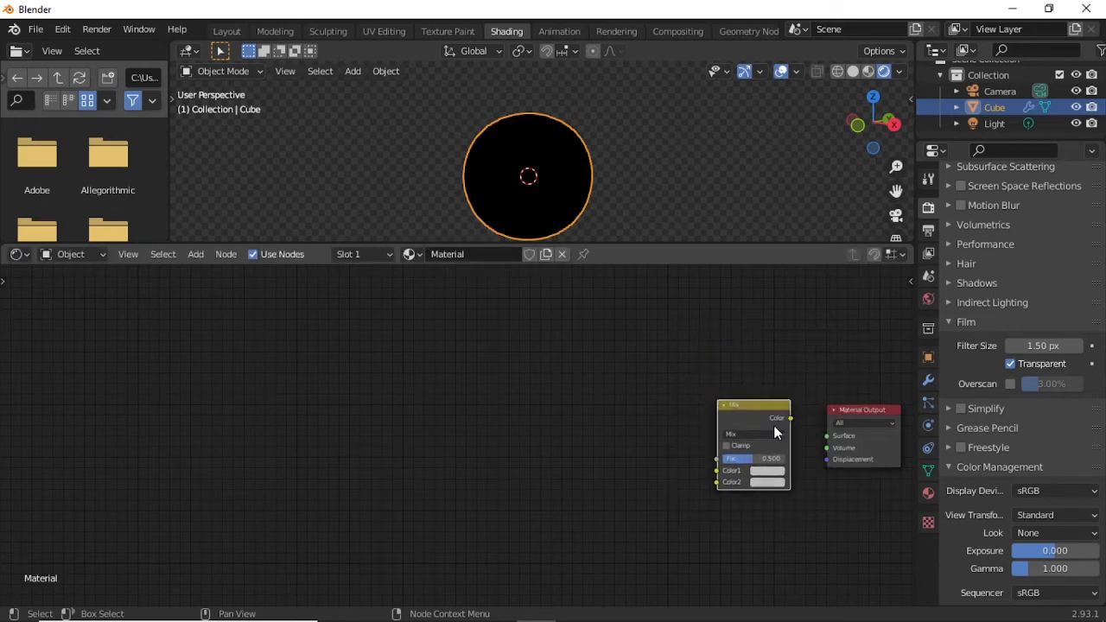
Add a ColorRamp node ahead of the Mix node in the material's node graph.
right_click(418, 338)
key("Escape")
key("shift+a")
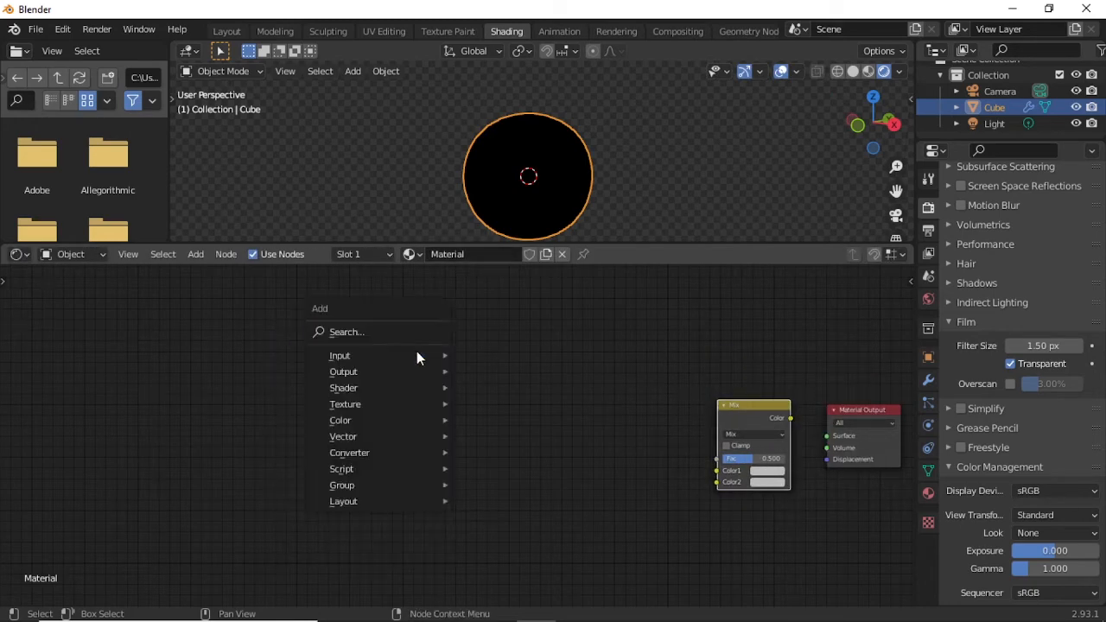
mouse_move(417, 353)
key("space")
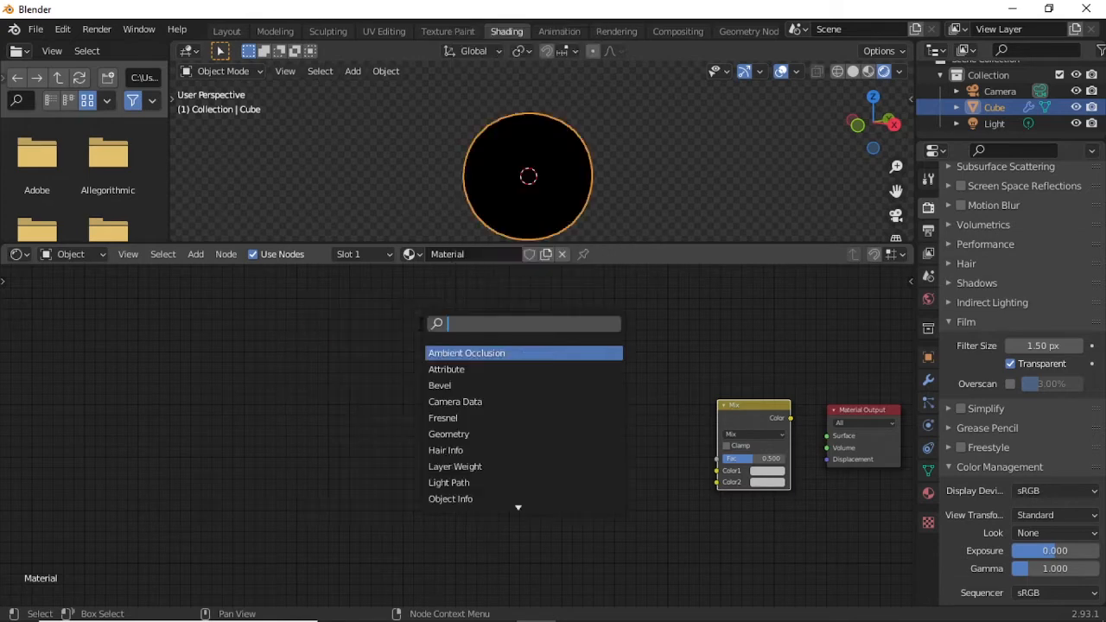
type("colo")
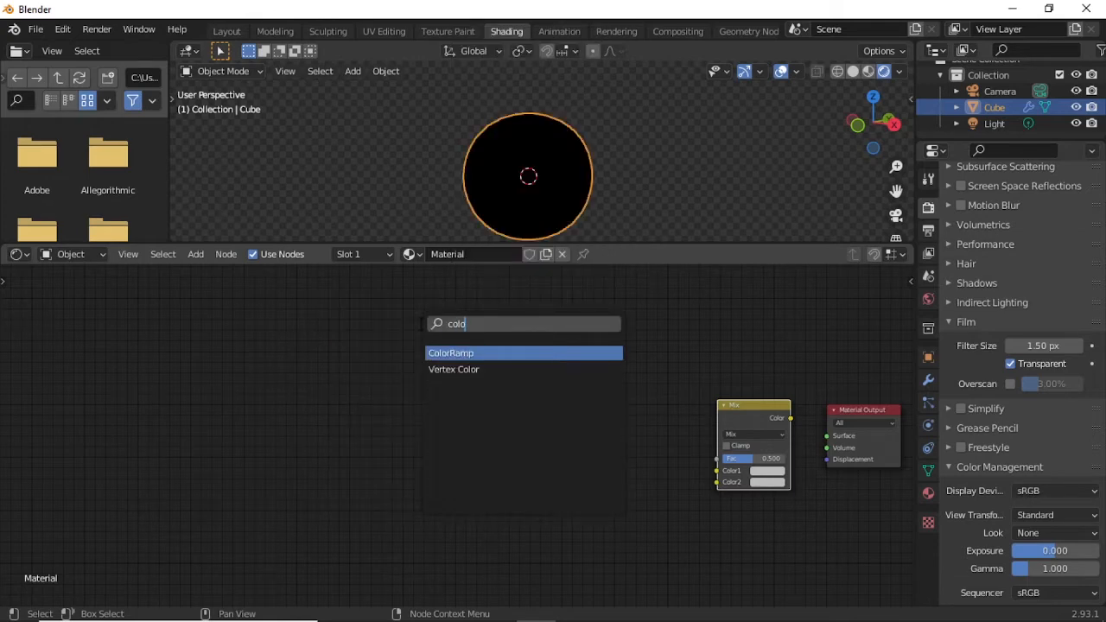
key("Return")
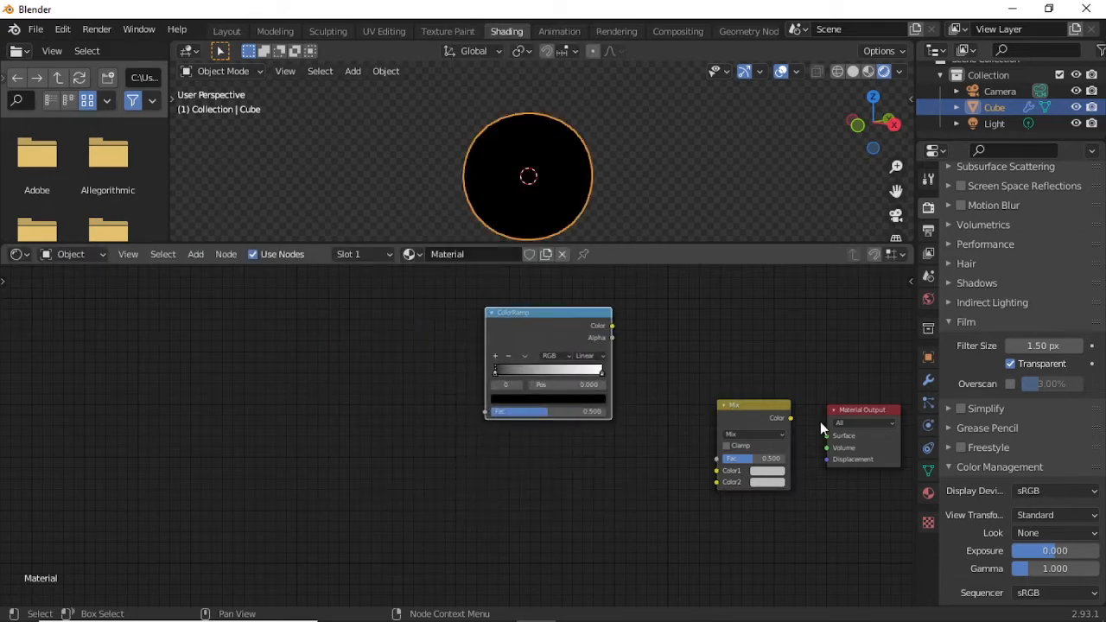
Duplicate the Mix node twice, placing one copy beside the ColorRamp and the other below it.
left_click(759, 406)
key("shift+d")
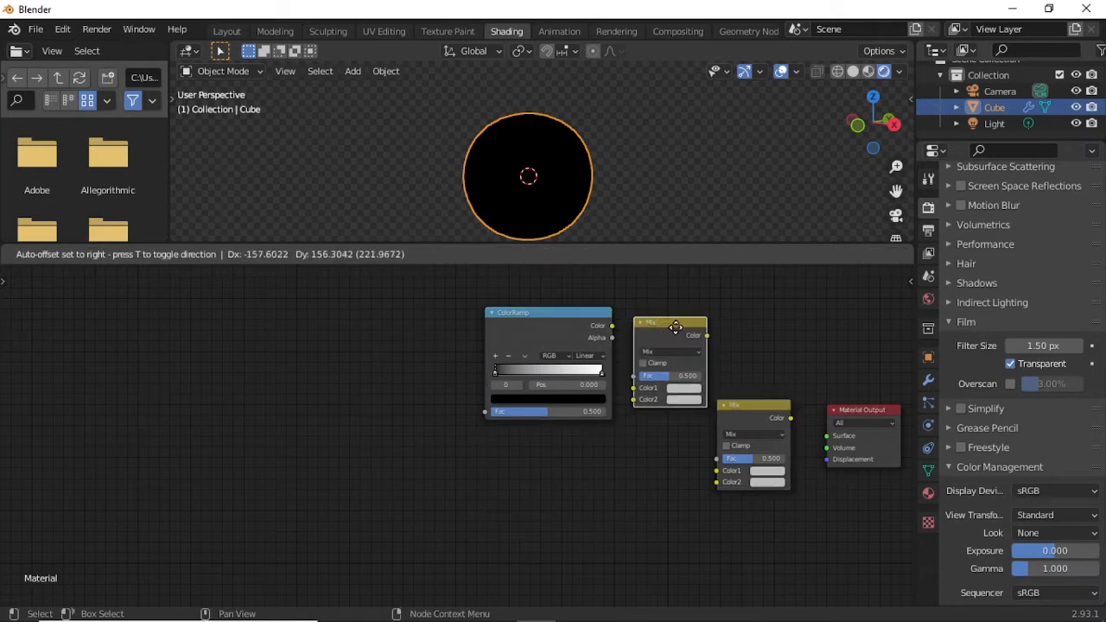
left_click(676, 326)
key("shift+d")
left_click(675, 470)
Duplicate the ColorRamp node and place the copy beside the lower Mix node.
left_click(540, 317)
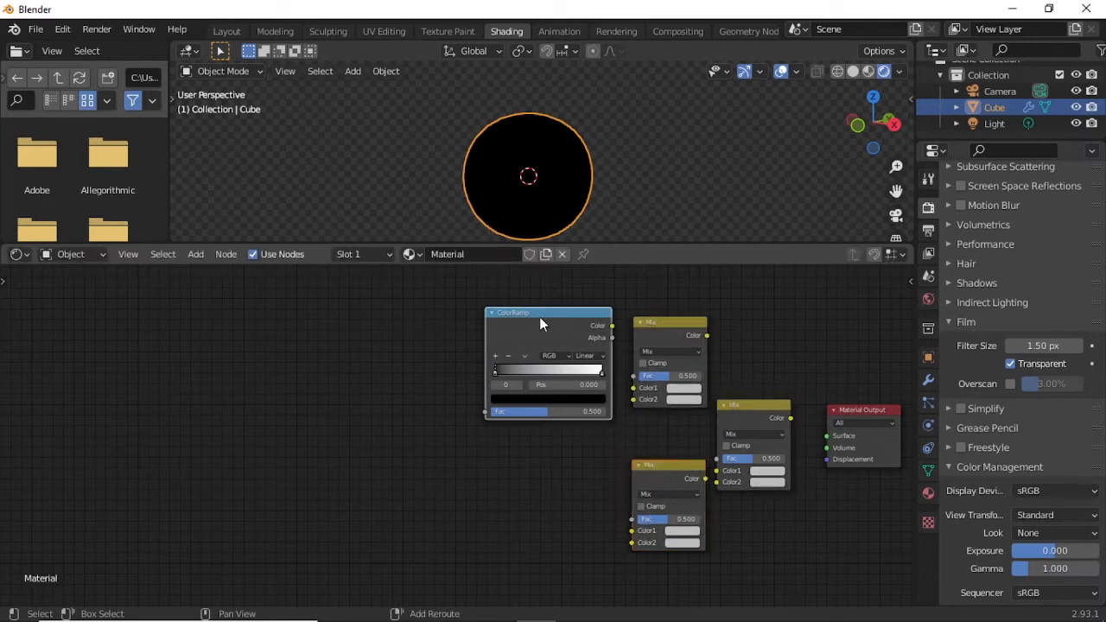
key("shift+d")
left_click(539, 455)
Add a Shader to RGB node ahead of the upper ColorRamp.
middle_click_drag(389, 384, 553, 363)
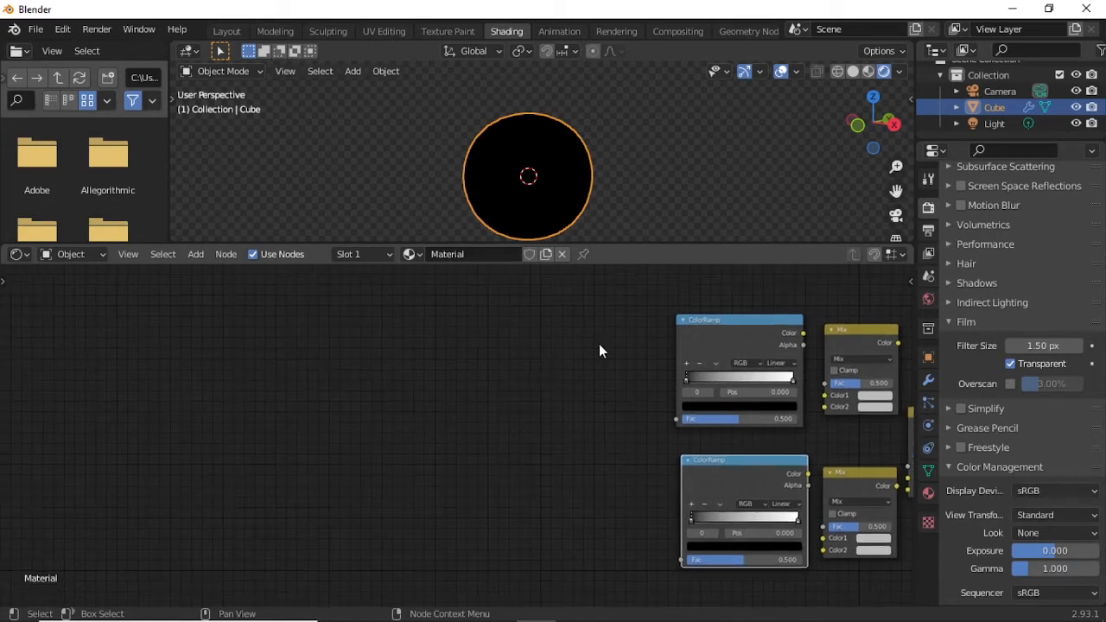
key("shift+a")
left_click(573, 403)
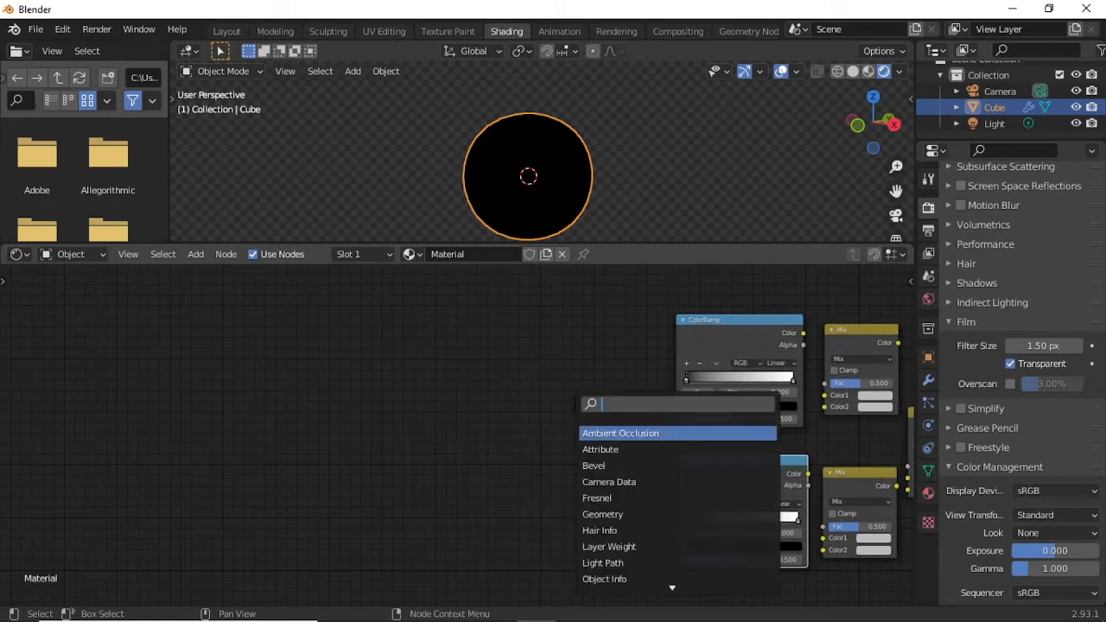
type("shader")
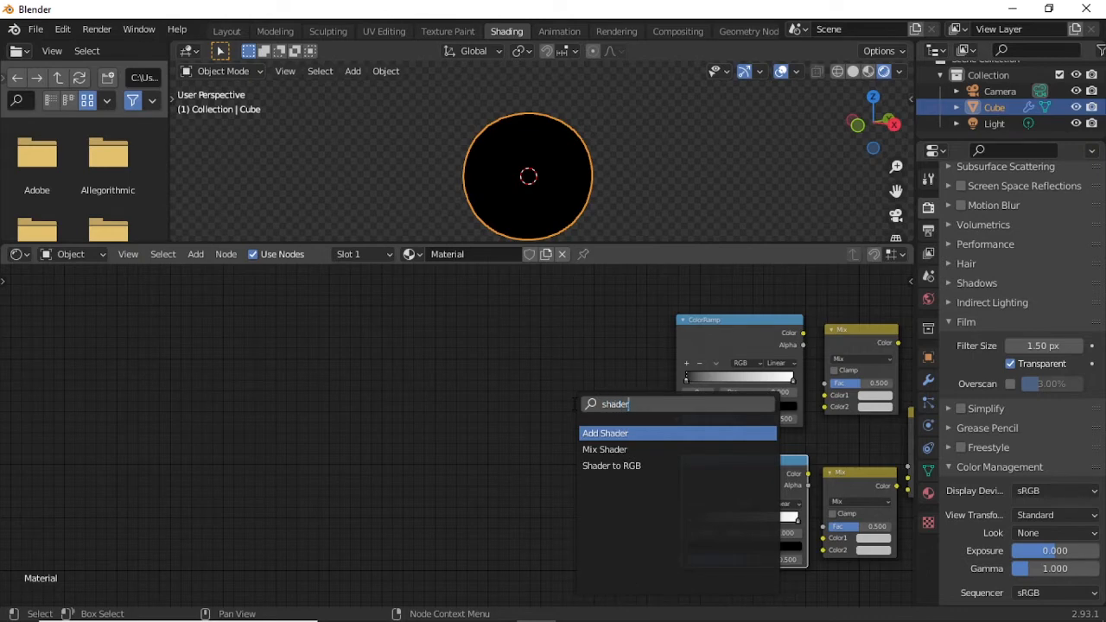
key("Down")
key("Down")
key("Return")
left_click(555, 397)
Duplicate the Shader to RGB node and place the copy ahead of the lower ColorRamp.
scroll(556, 397, "up", 1)
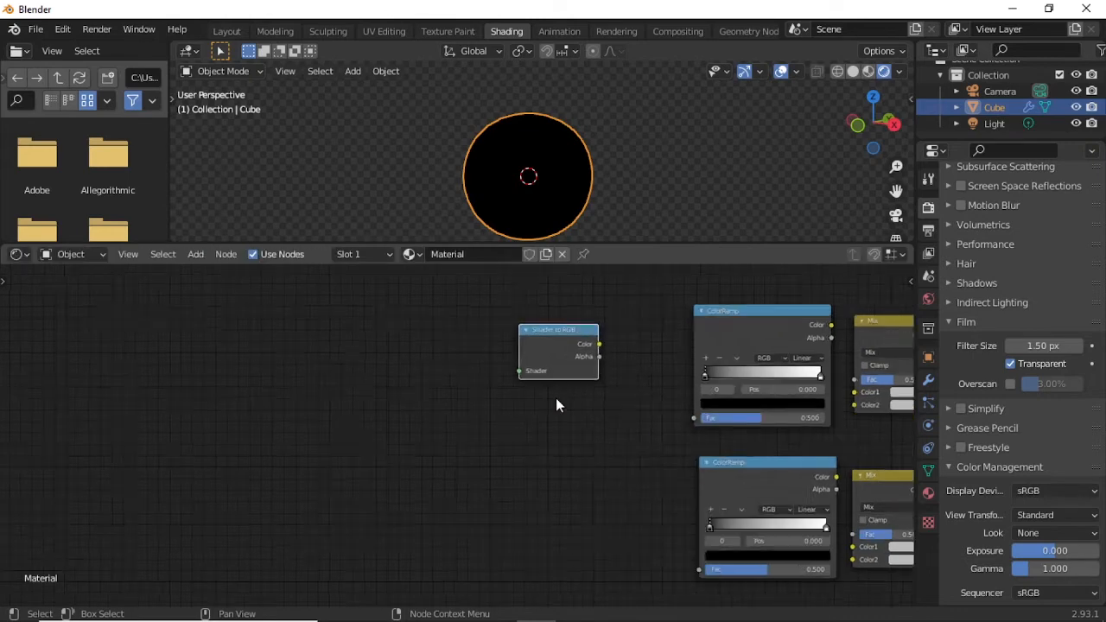
scroll(555, 405, "down", 1)
key("shift+d")
left_click(550, 477)
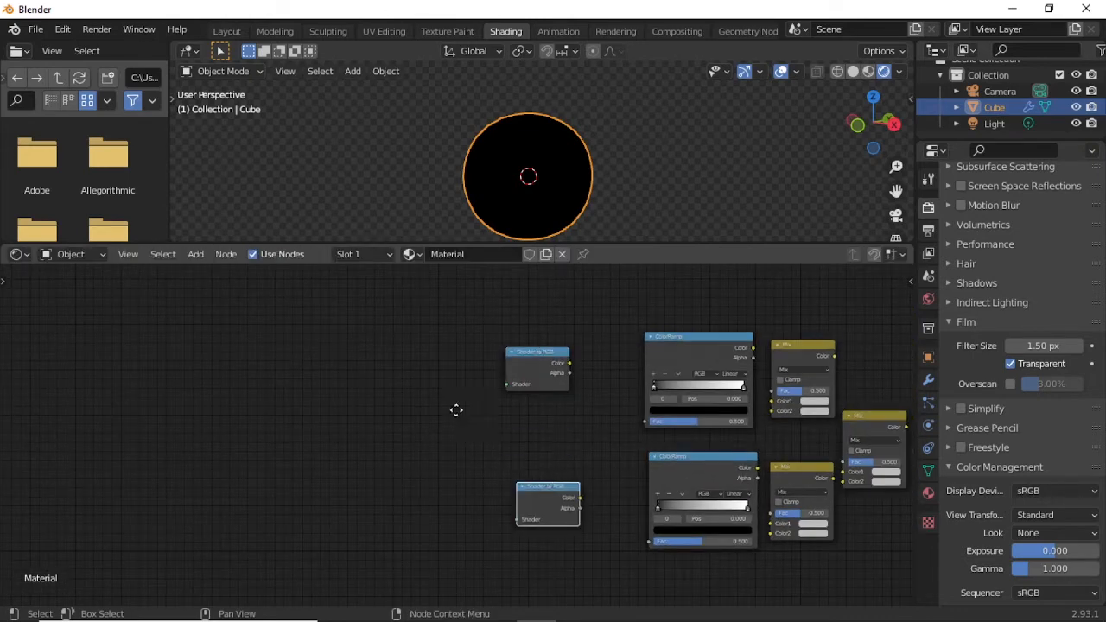
Add a Mix Shader node ahead of the upper Shader to RGB node.
middle_click_drag(456, 410, 566, 408)
key("shift+a")
left_click(566, 403)
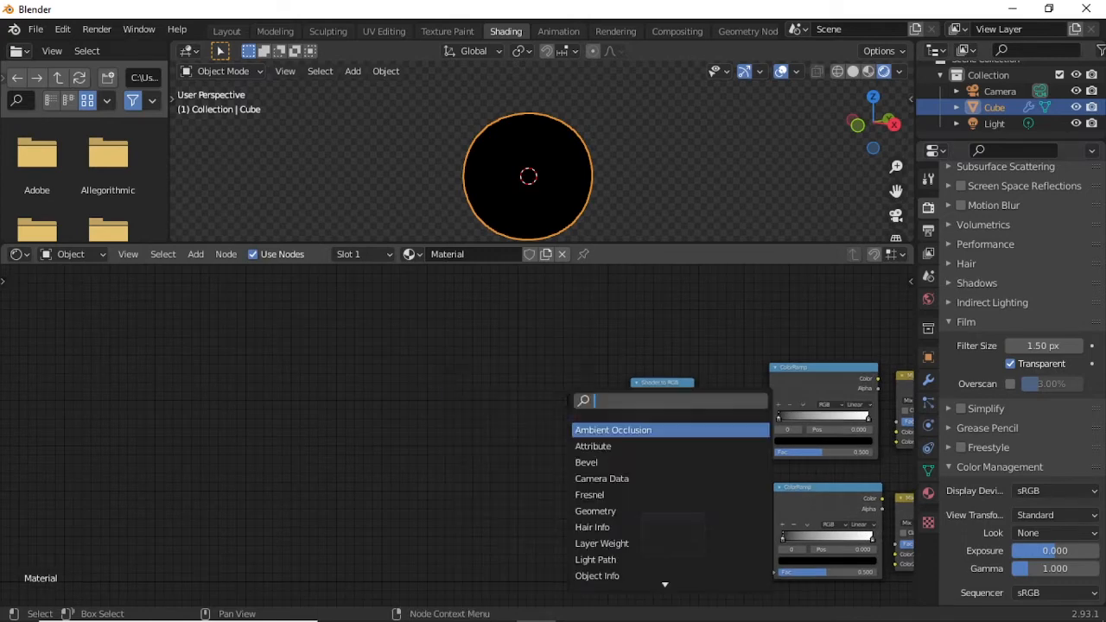
type("d")
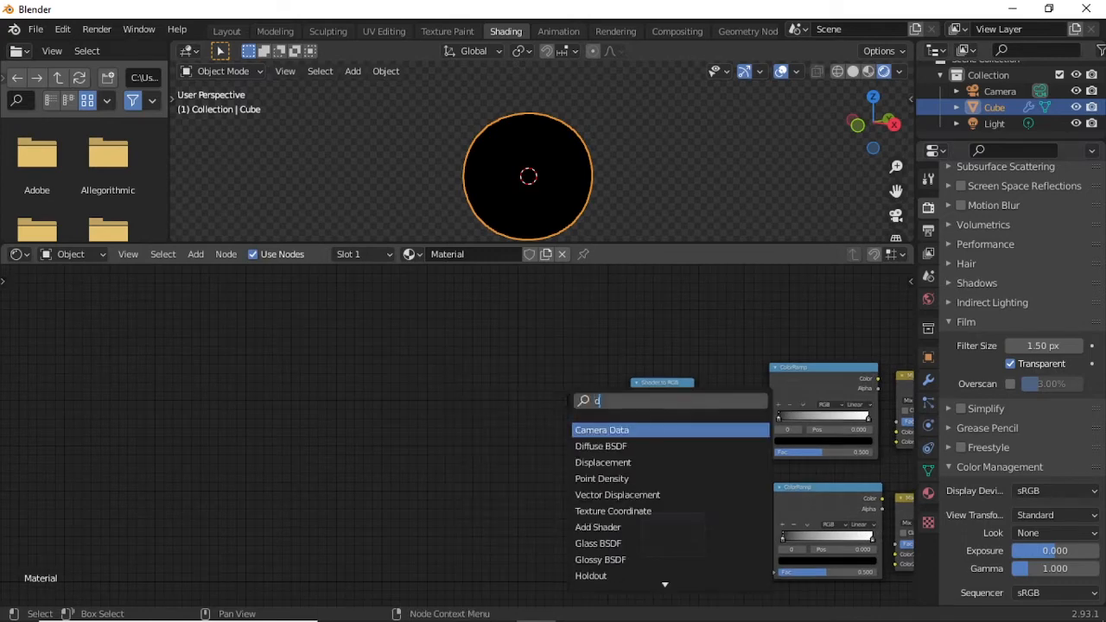
key("BackSpace")
type("mix")
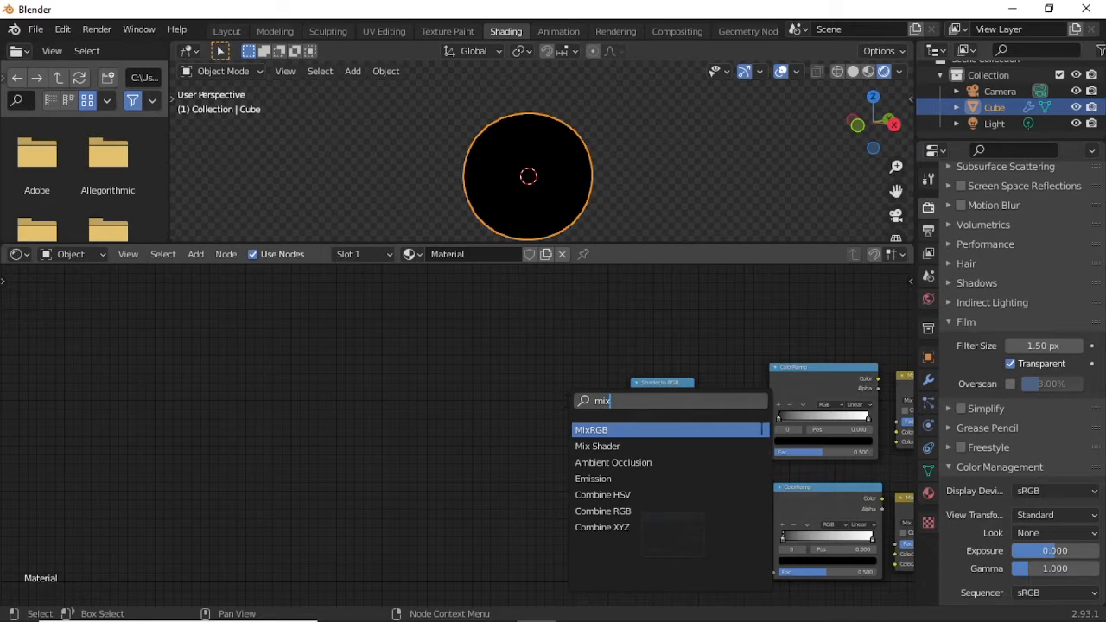
left_click(609, 447)
left_click(552, 391)
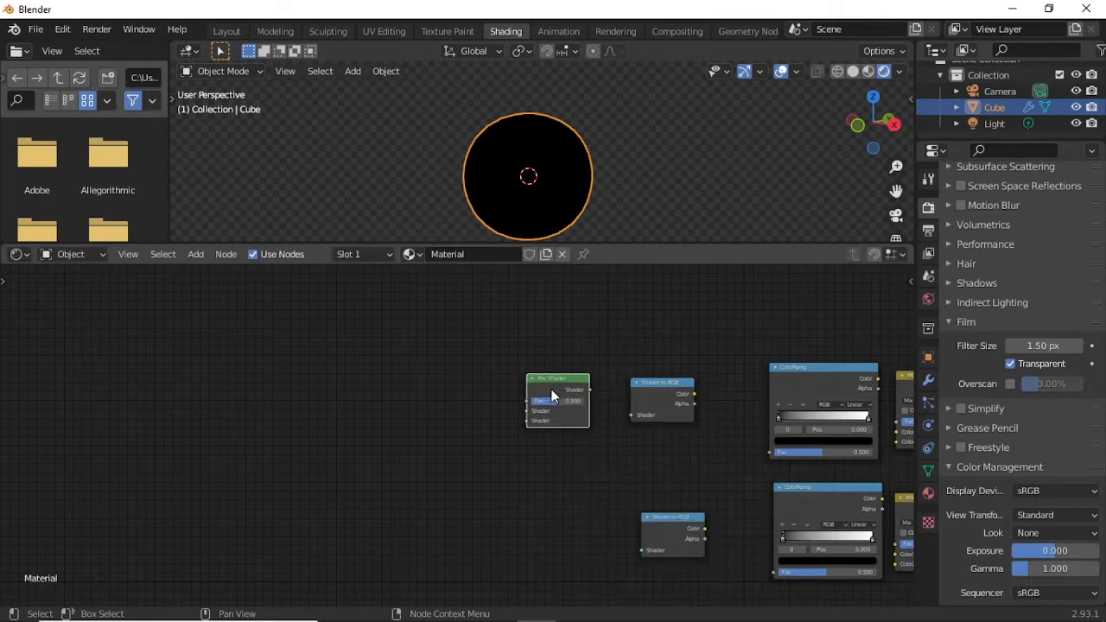
Add a Diffuse BSDF node ahead of the Mix Shader node.
key("shift+a")
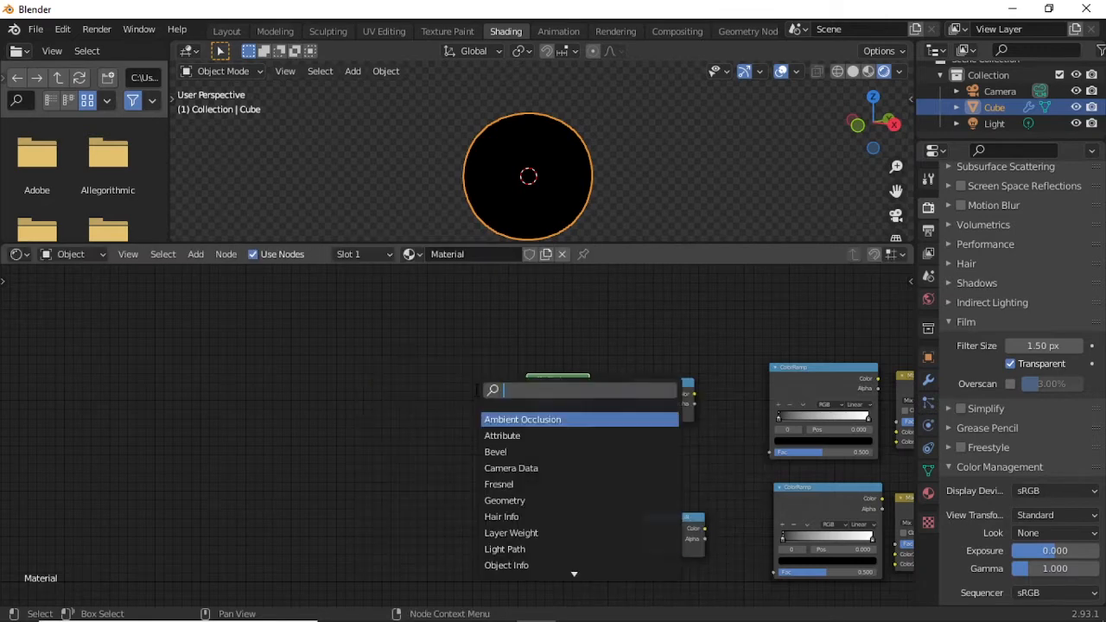
type("diff")
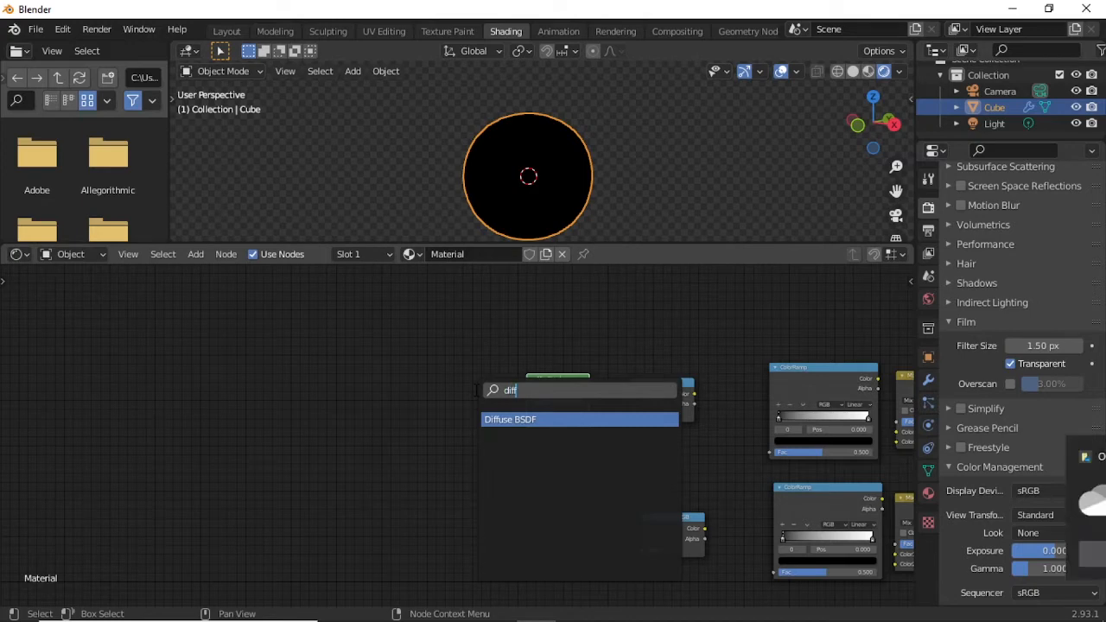
key("Return")
left_click(435, 408)
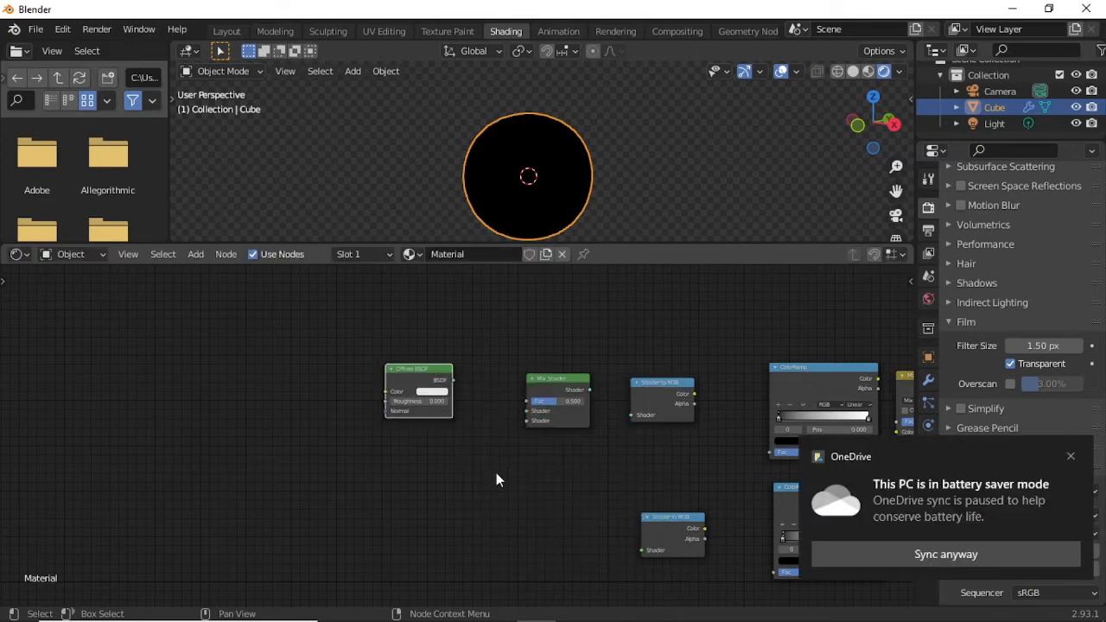
Add a Glossy BSDF node below the Diffuse BSDF node and align the Diffuse BSDF above it.
key("shift+a")
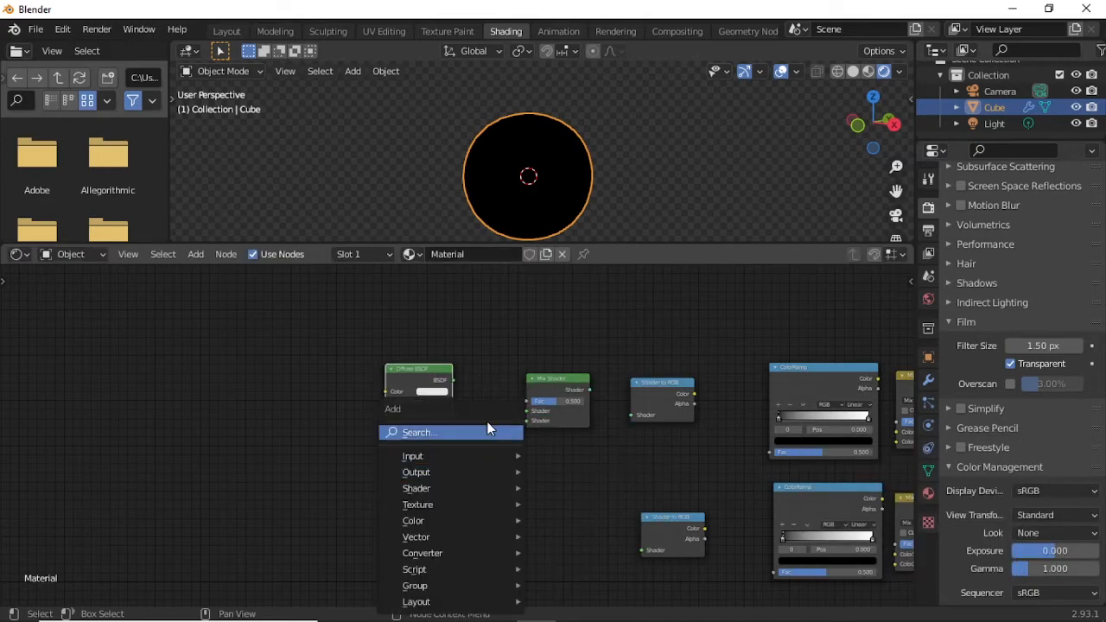
left_click(488, 422)
type("gl")
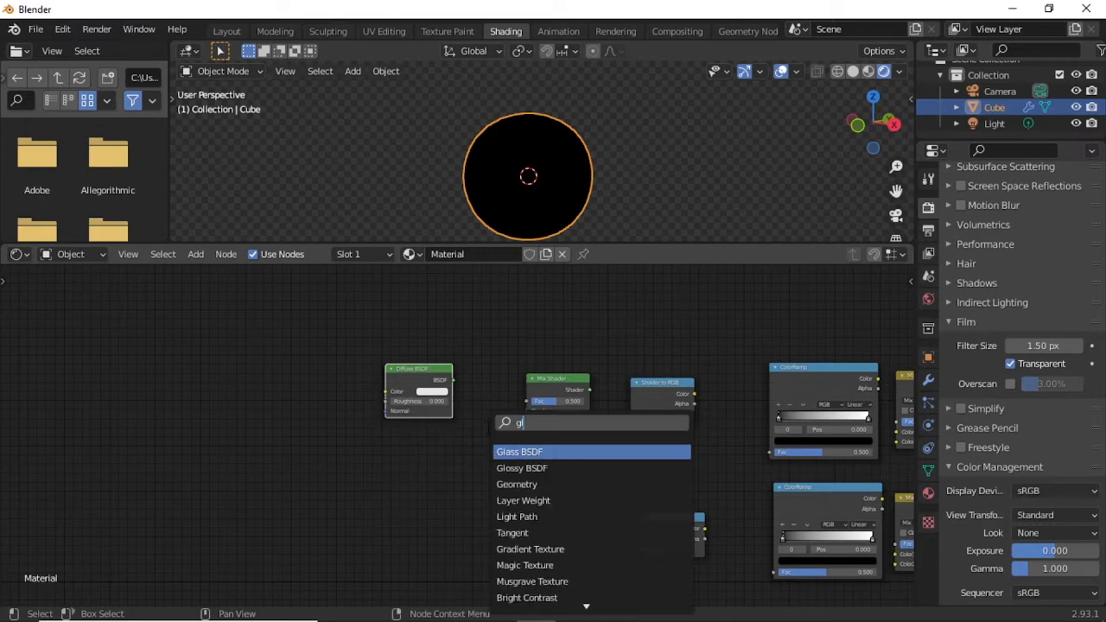
type("oss")
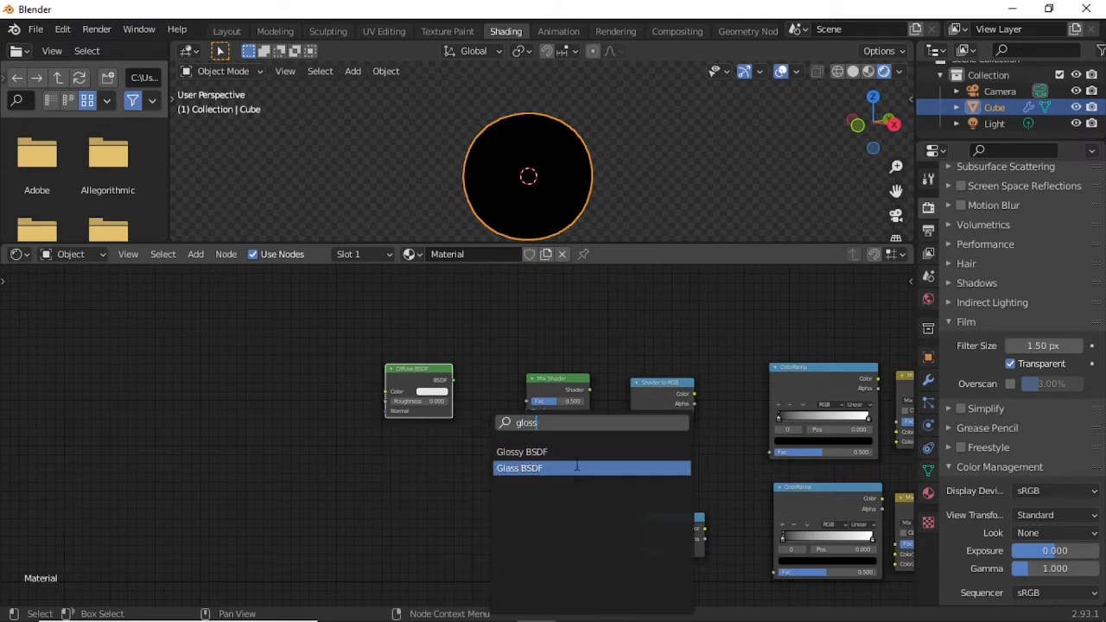
key("Return")
left_click(492, 518)
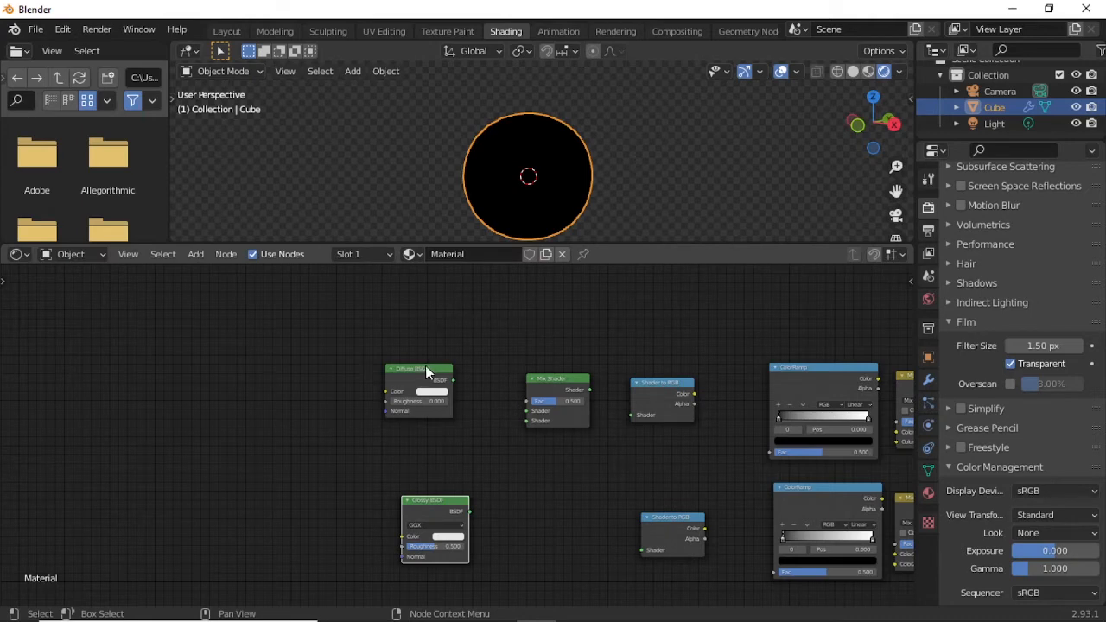
left_click_drag(426, 372, 440, 396)
Add a Layer Weight node above the Diffuse BSDF node.
key("shift+a")
left_click(453, 316)
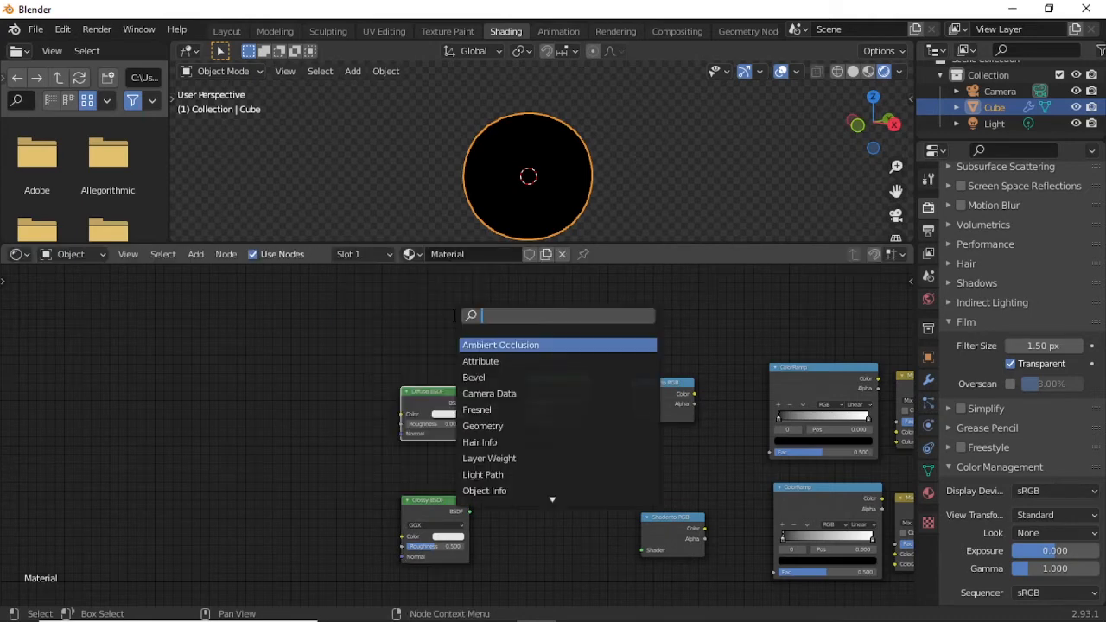
type("la")
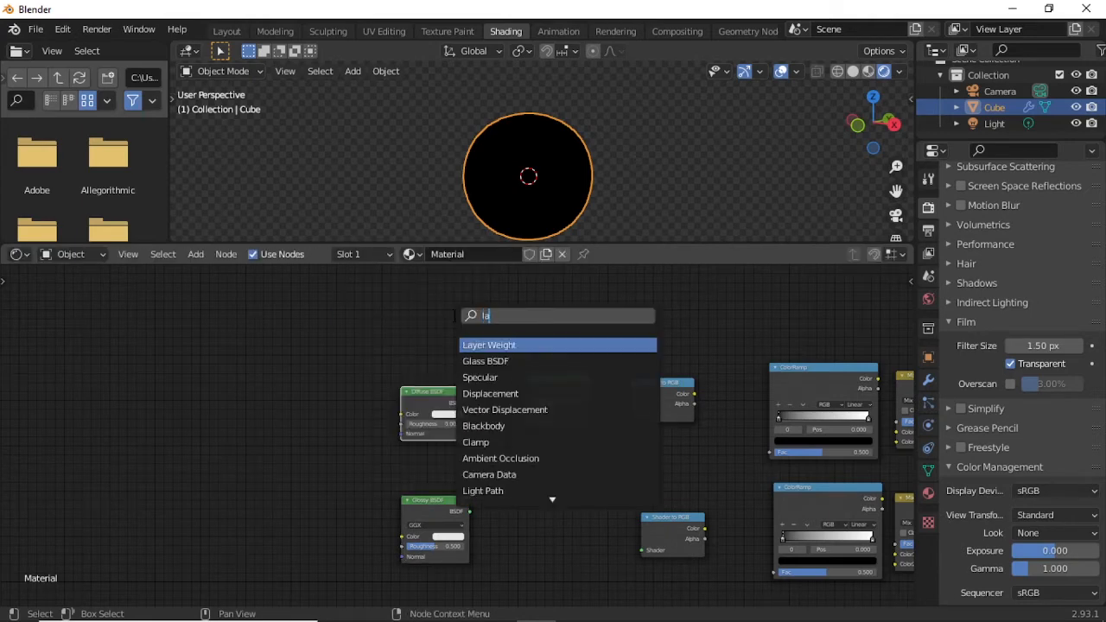
type("yer")
key("Return")
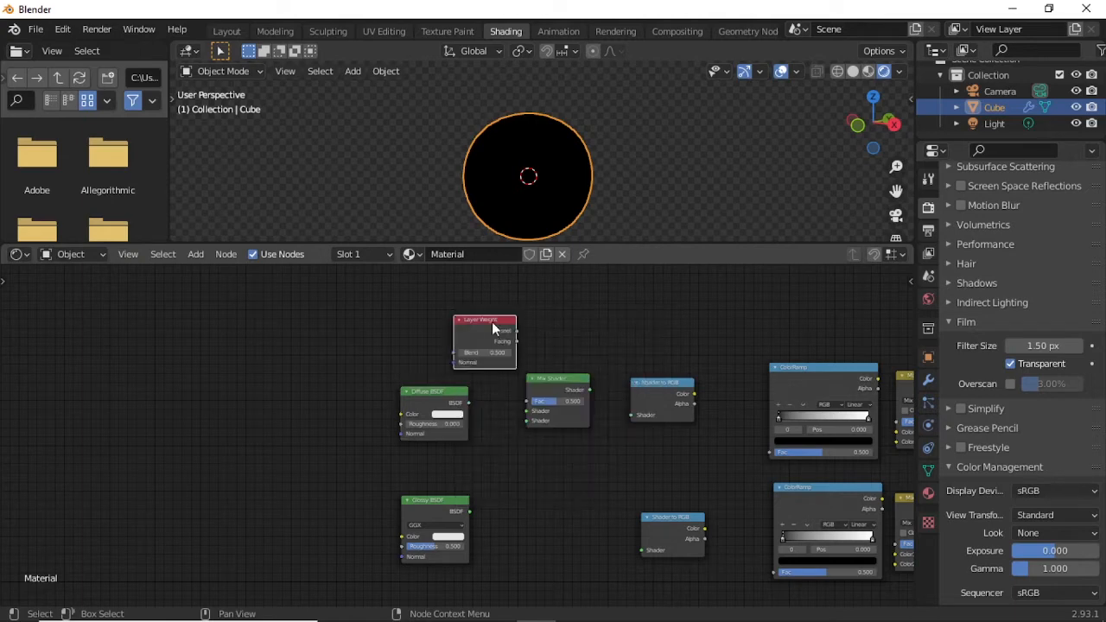
left_click(444, 320)
Spread out the Material Output and the three Mix color nodes to leave room for links between them.
middle_click_drag(685, 469, 338, 447)
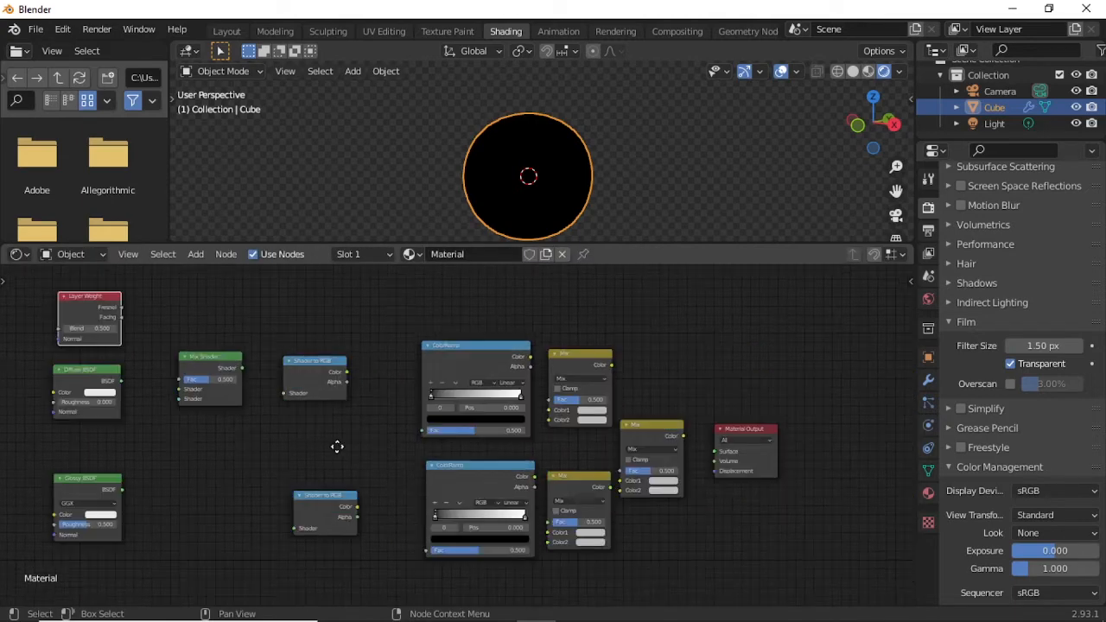
scroll(758, 537, "up", 2)
left_click_drag(791, 430, 851, 430)
left_click(723, 425)
left_click_drag(722, 425, 769, 427)
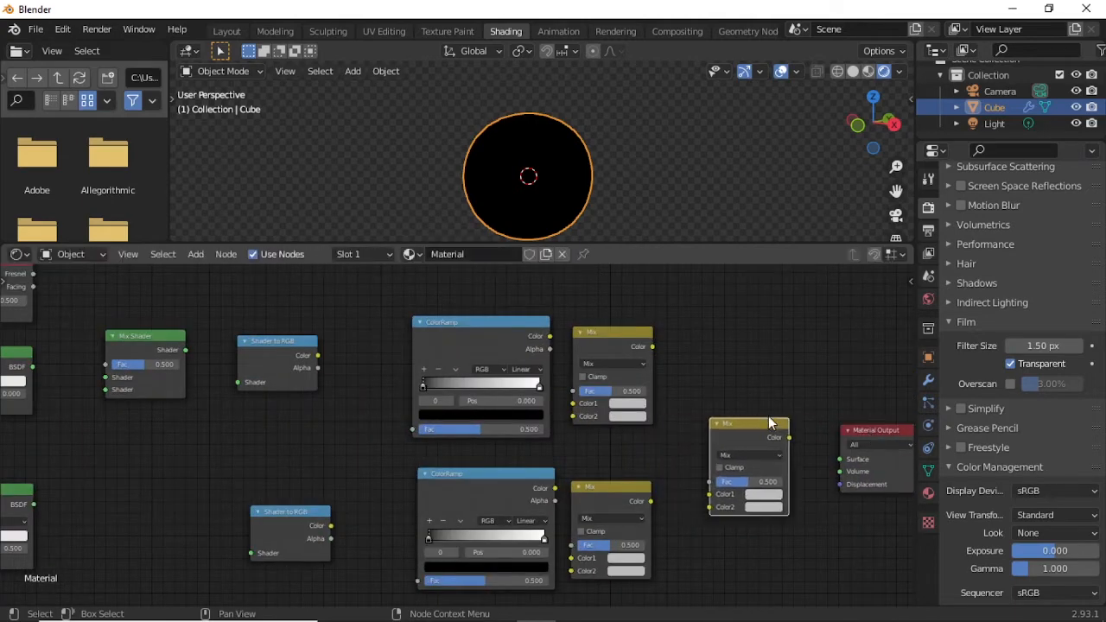
left_click_drag(605, 333, 631, 344)
left_click_drag(613, 488, 637, 492)
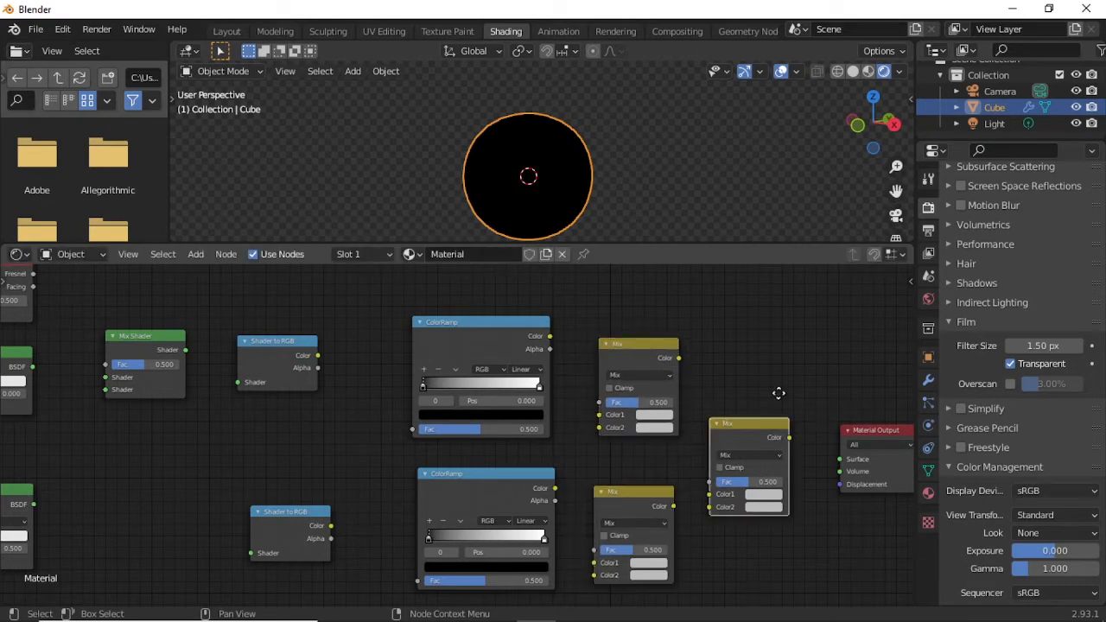
left_click_drag(742, 458, 751, 435)
left_click_drag(660, 504, 668, 497)
scroll(774, 357, "down", 1)
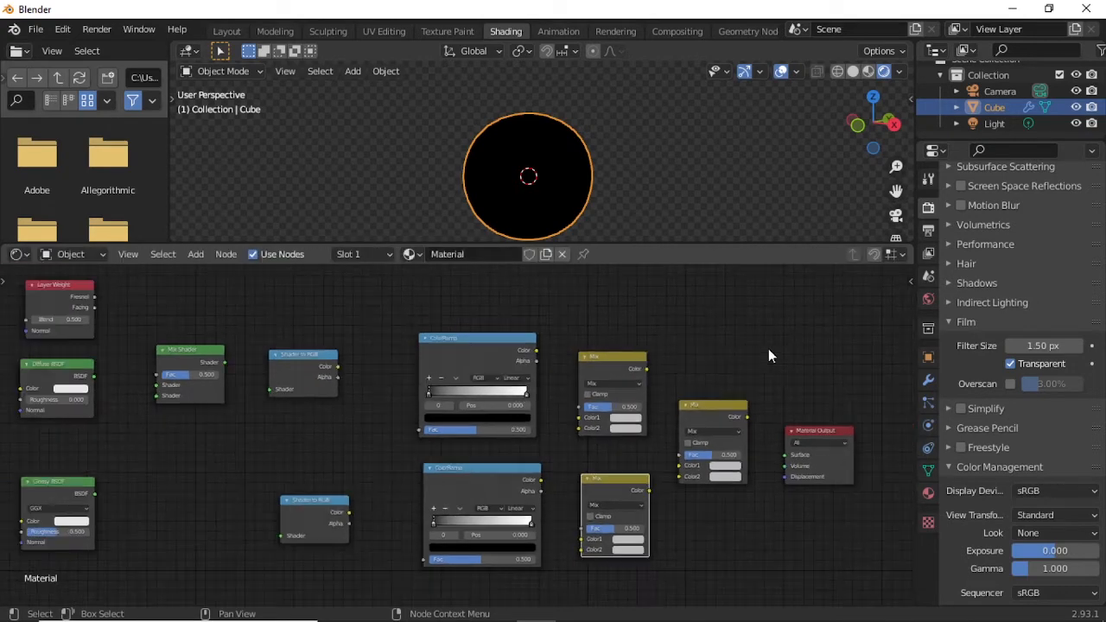
Set the blending mode of the Mix node before the Material Output to Add.
left_click(741, 425)
left_click(729, 433)
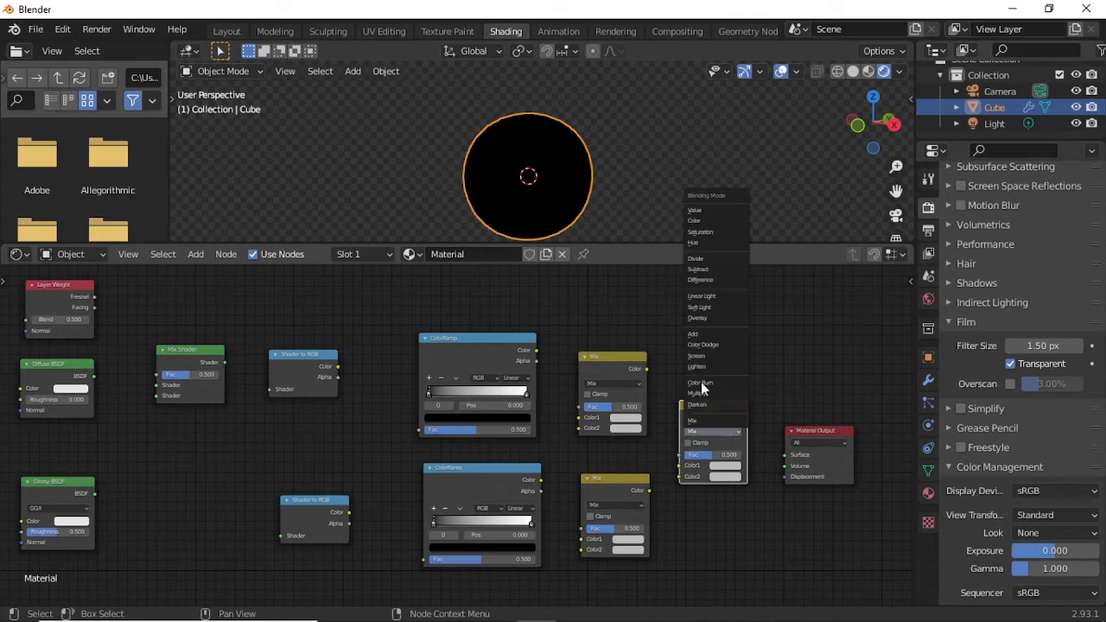
scroll(766, 365, "up", 2)
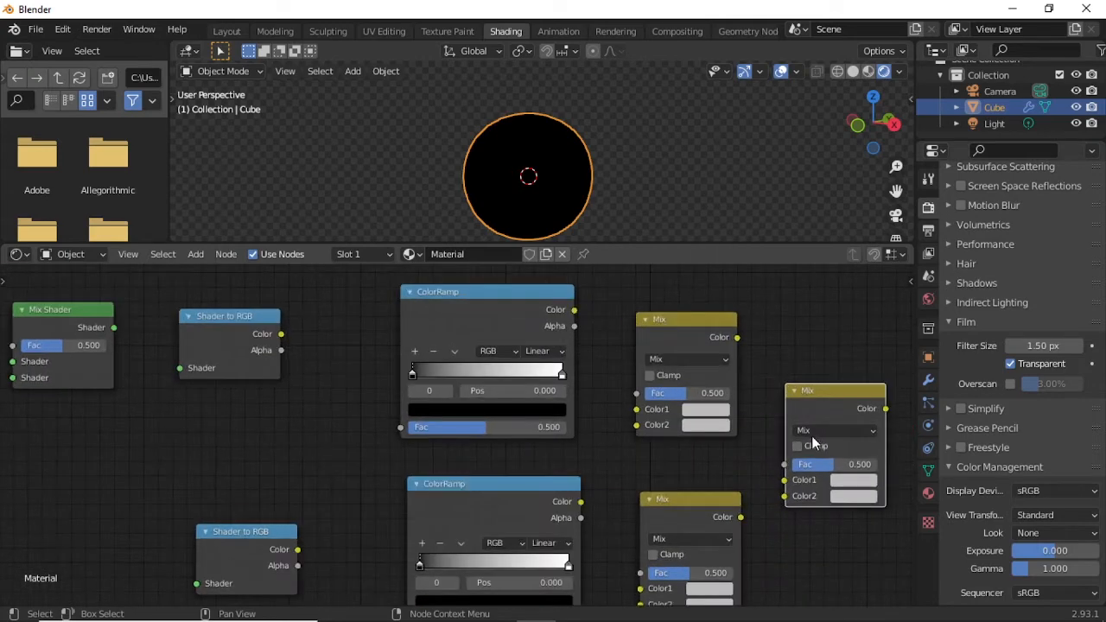
left_click(812, 435)
left_click(828, 302)
Set the upper Mix node's blending mode to Multiply and the lower Mix node's to Screen.
left_click(692, 359)
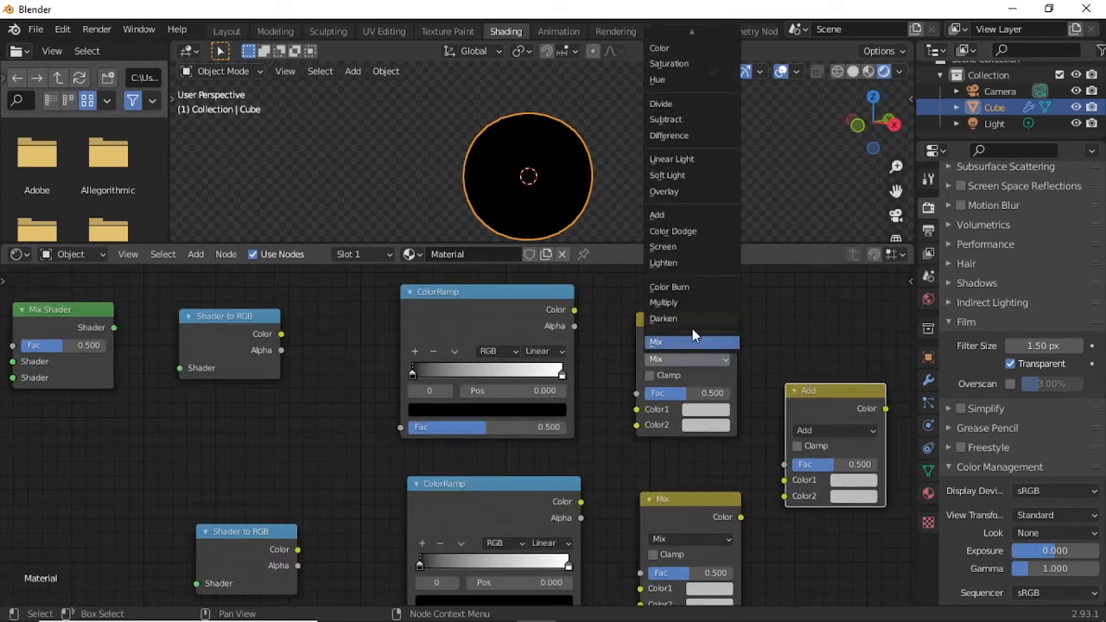
left_click(697, 302)
left_click(690, 539)
left_click(692, 427)
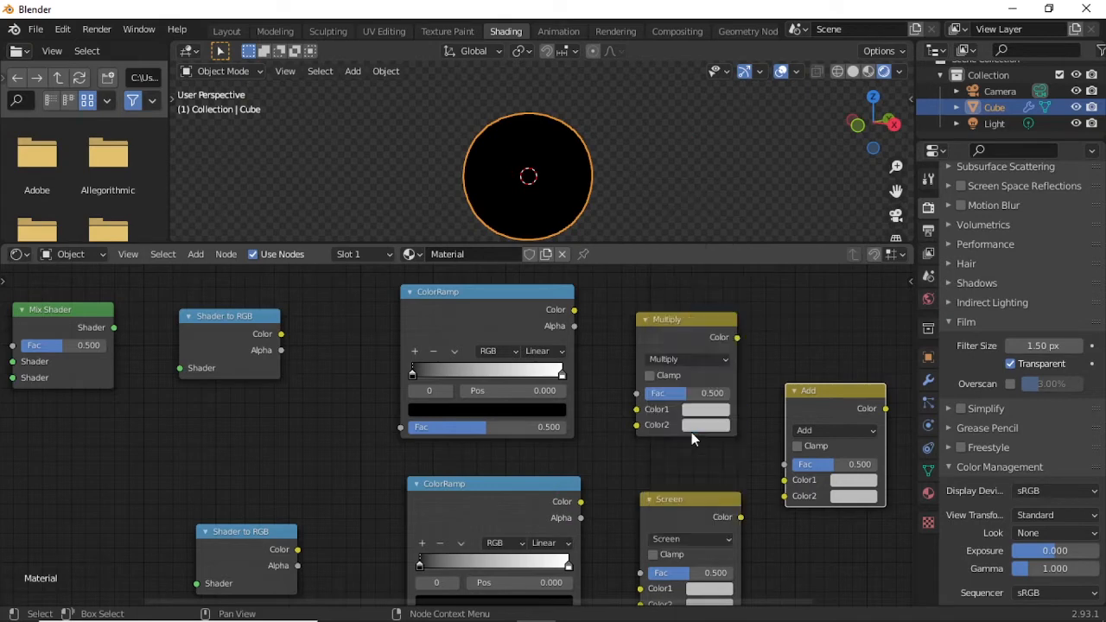
Connect Multiply and Screen to the Add node's Color1 and Color2, and the Add node to the Material Output's Surface.
scroll(825, 536, "down", 1)
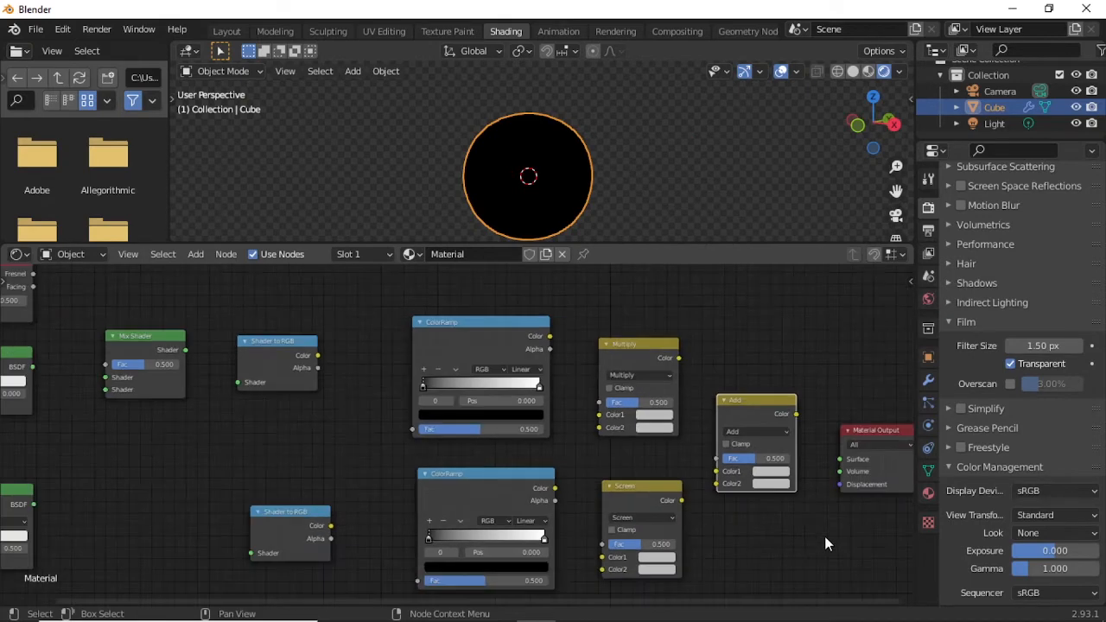
left_click_drag(797, 414, 840, 459)
left_click_drag(678, 360, 717, 485)
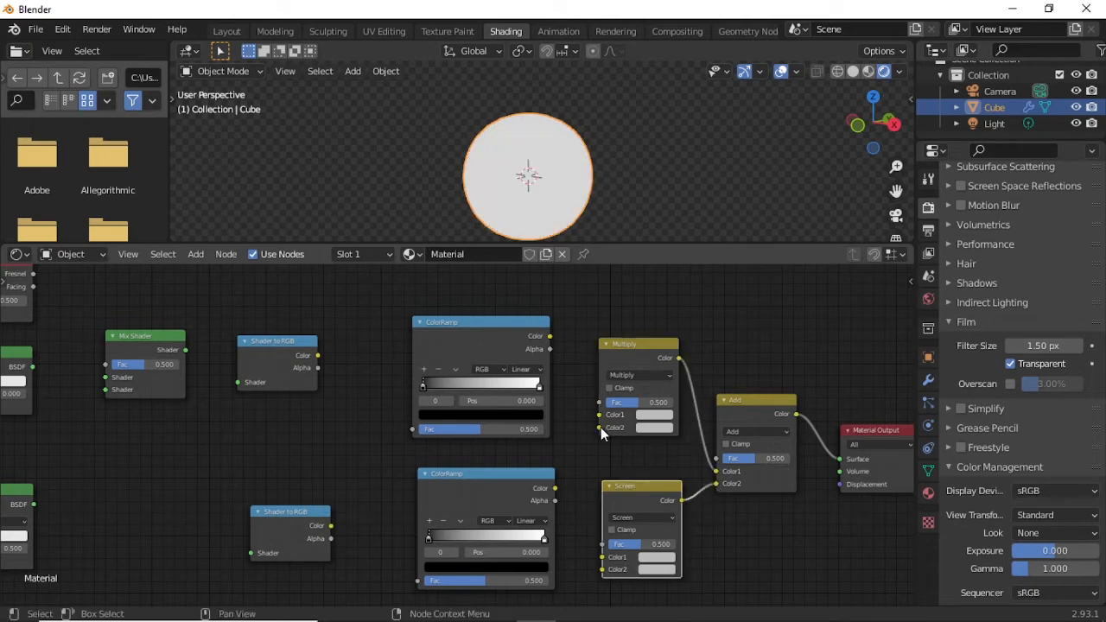
Link each Shader to RGB color to its ColorRamp's Fac, and the ramp colors to Color2 of Multiply and Screen.
left_click_drag(635, 347, 698, 428)
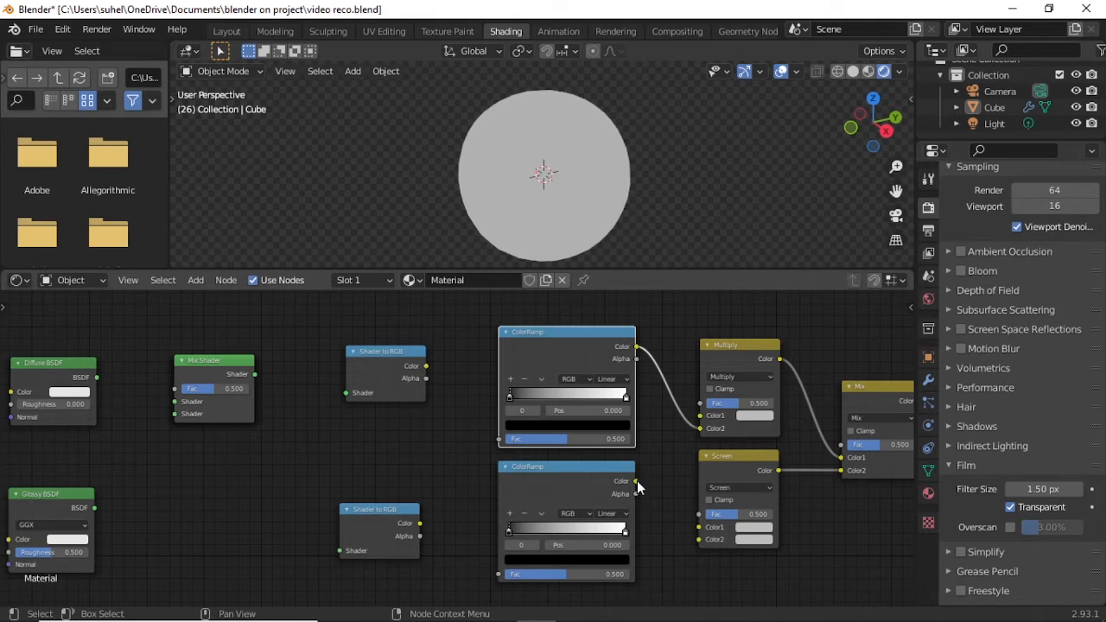
left_click_drag(638, 482, 700, 539)
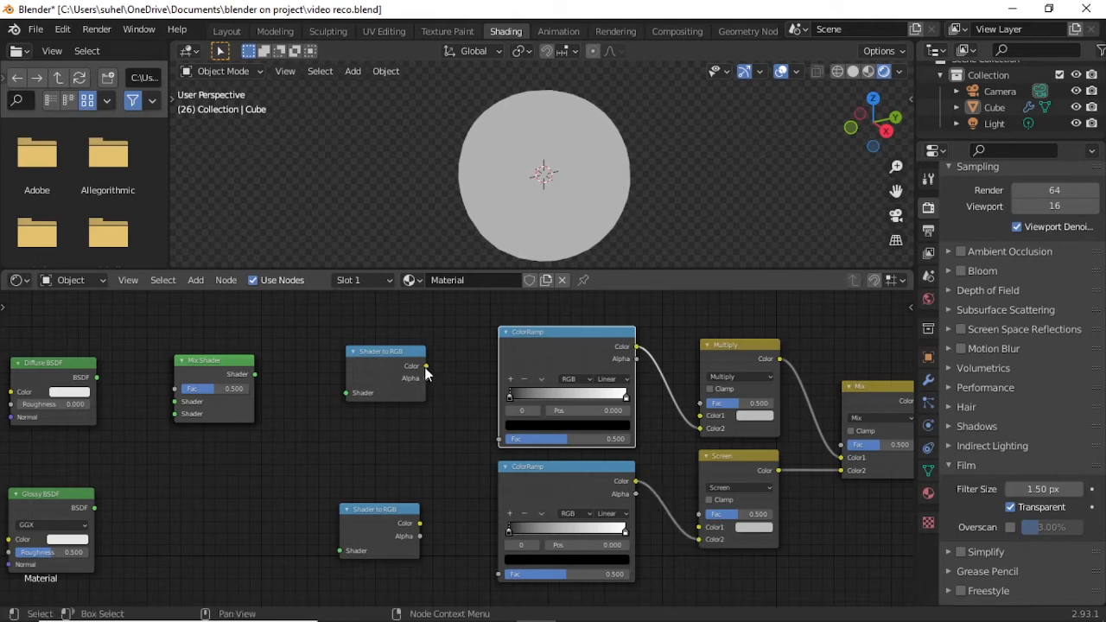
left_click_drag(426, 367, 500, 439)
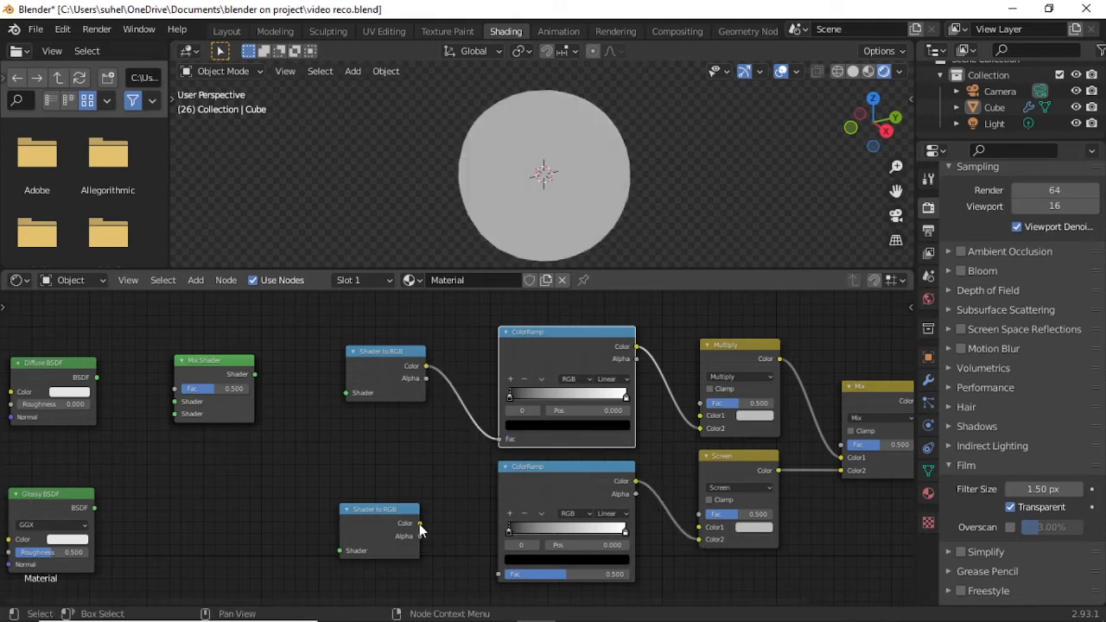
left_click_drag(420, 524, 500, 574)
Connect the Diffuse BSDF to the Mix Shader's first shader input and the Mix Shader to the upper Shader to RGB.
left_click_drag(256, 374, 273, 388)
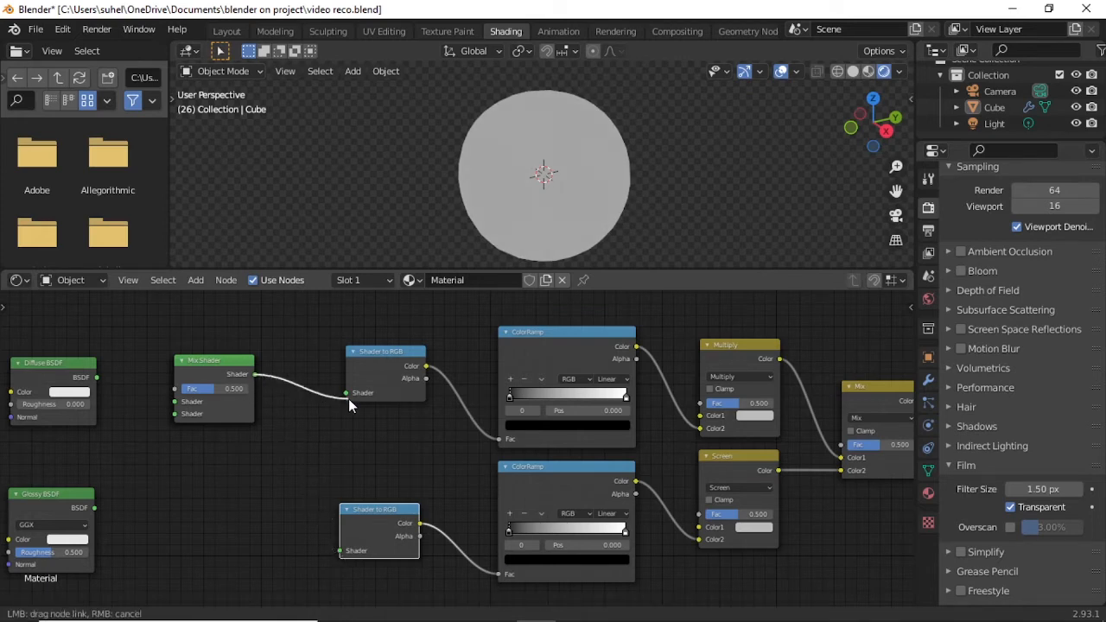
left_click_drag(349, 400, 347, 394)
middle_click_drag(276, 457, 410, 427)
mouse_move(234, 350)
left_mouse_down()
mouse_move(293, 356)
mouse_move(314, 374)
left_mouse_up()
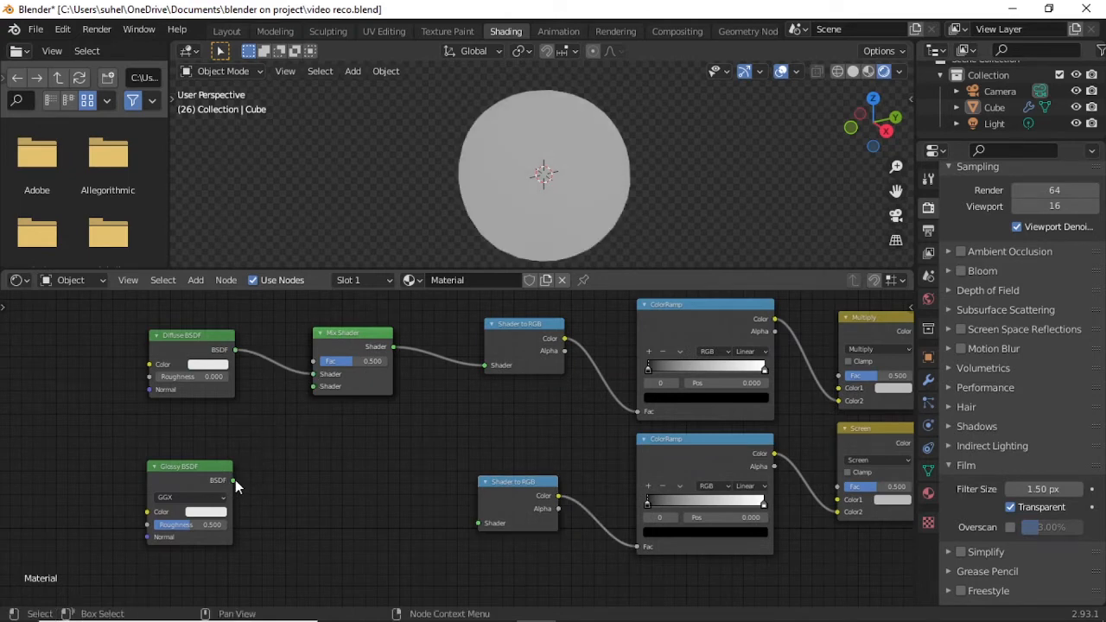
Connect the Glossy BSDF to the Mix Shader's second shader input and to the lower Shader to RGB node.
left_click_drag(233, 480, 236, 443)
mouse_move(232, 480)
left_mouse_down()
mouse_move(256, 416)
mouse_move(314, 387)
left_mouse_up()
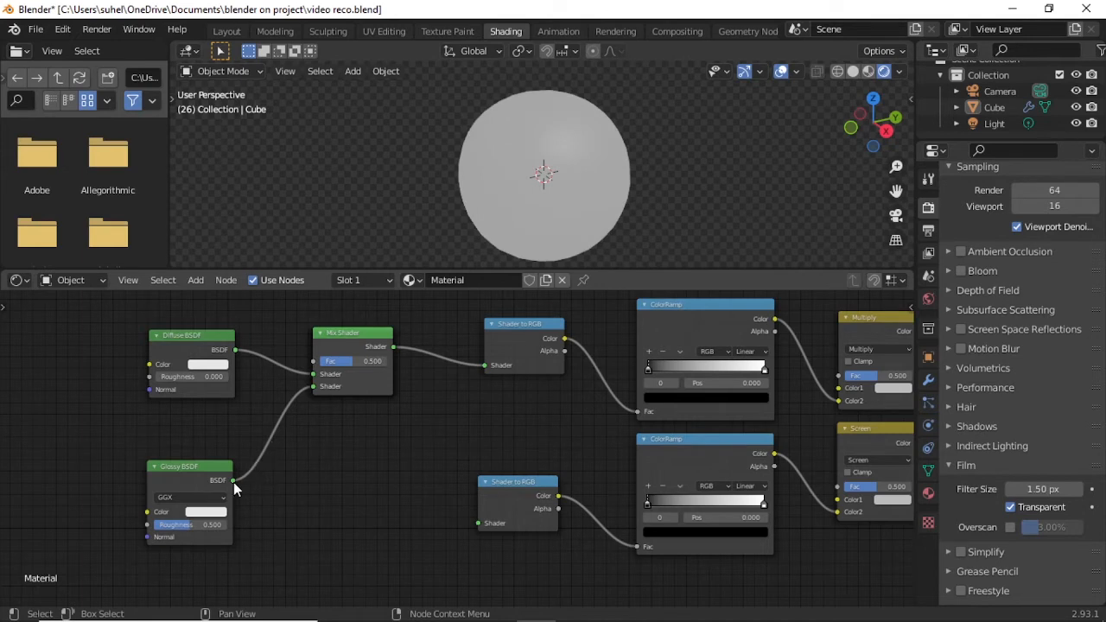
left_click_drag(232, 481, 478, 523)
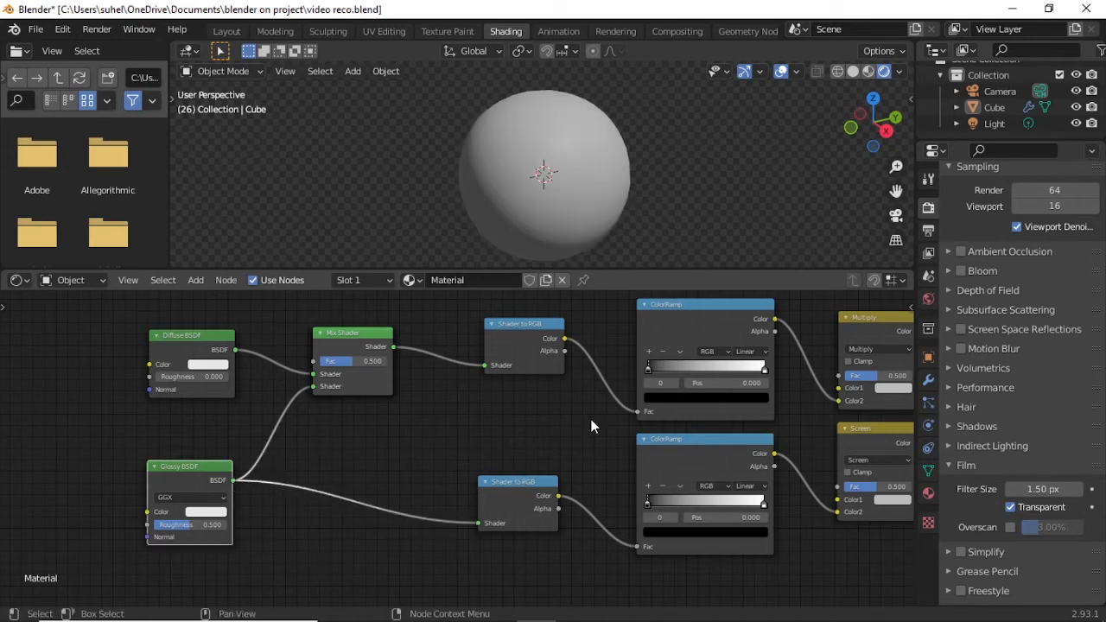
Set the Multiply node's Color1 to a saturated red.
middle_click_drag(521, 425, 234, 438)
left_click(607, 402)
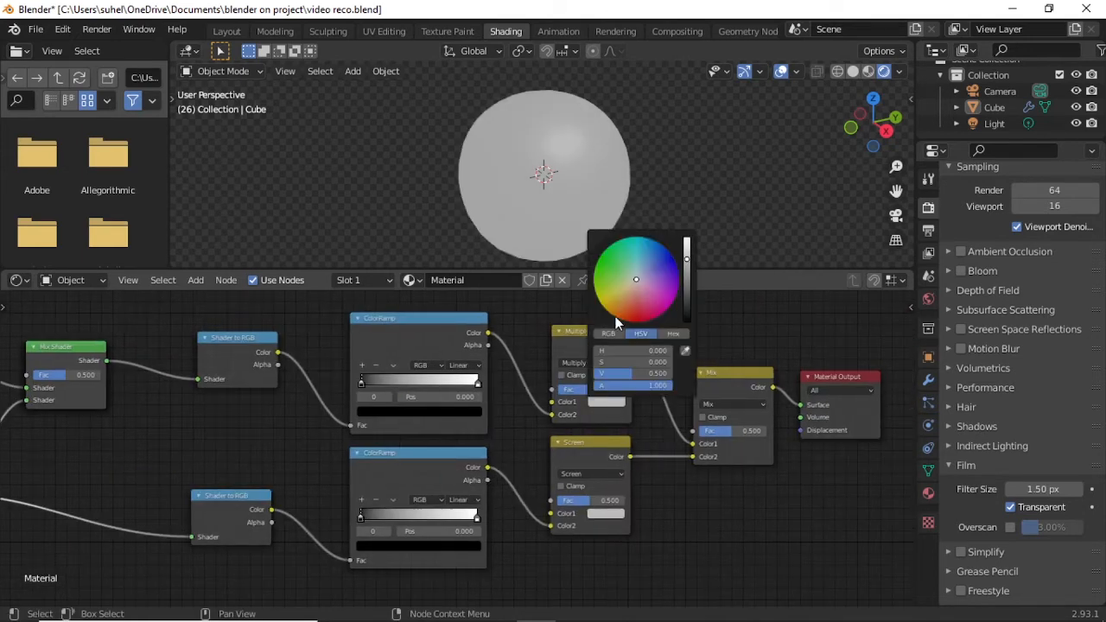
left_click(638, 319)
Set the Screen node's Color1 to a dark red with saturation 1.000 and value 0.083.
left_click(606, 514)
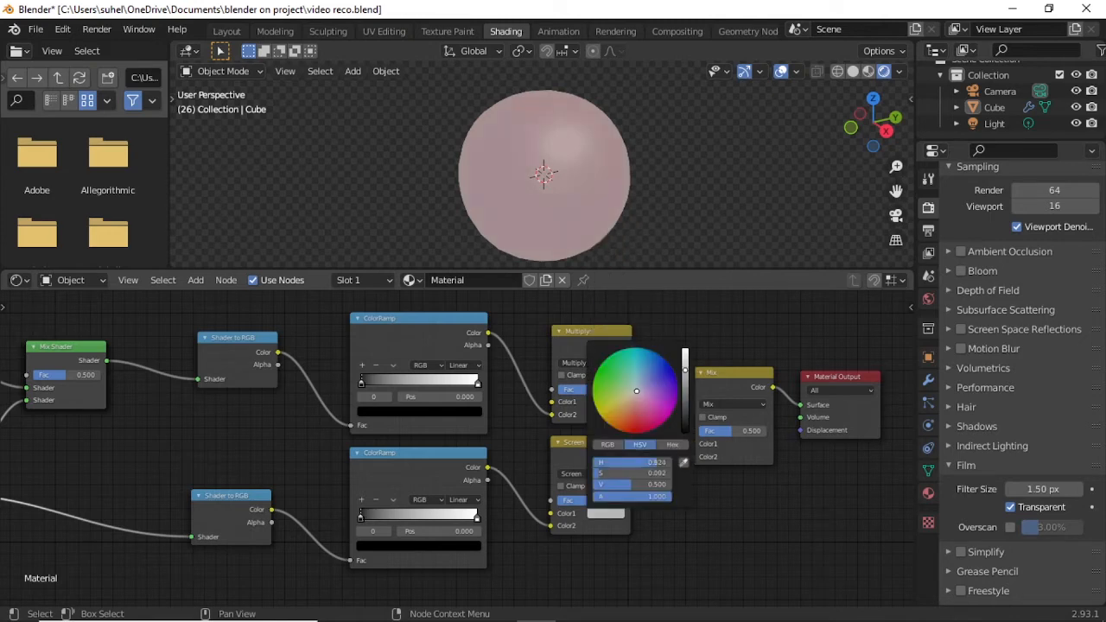
left_click(637, 433)
left_click_drag(685, 373, 685, 410)
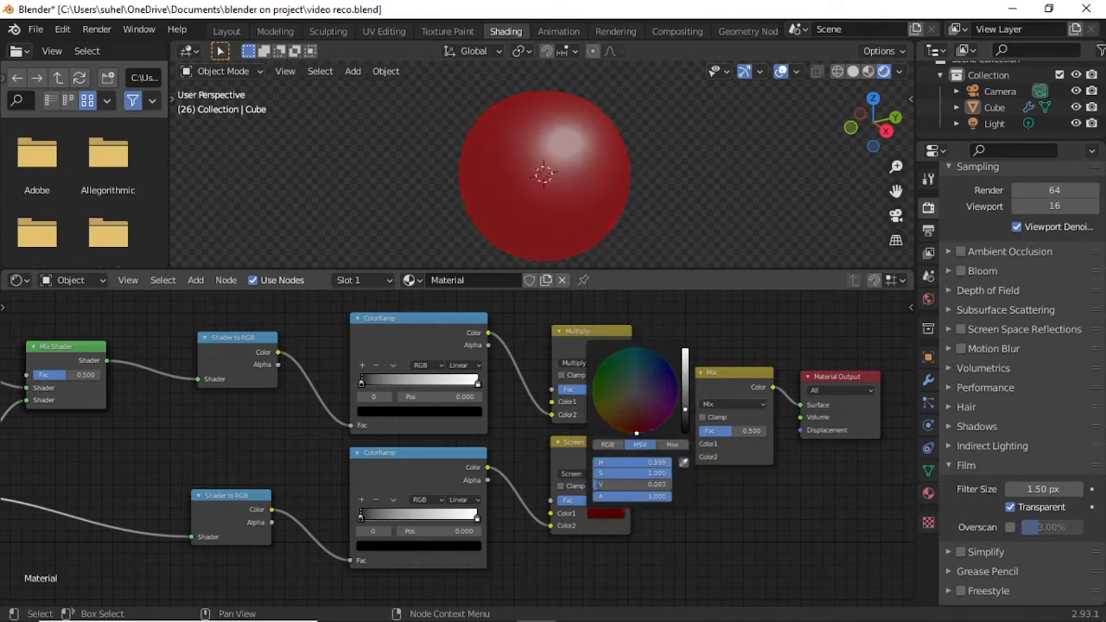
Move the upper ColorRamp's black stop to 0.164 with the white stop close beside it, and set its interpolation to Constant.
scroll(437, 385, "up", 1)
left_click_drag(481, 372, 366, 373)
left_click(466, 351)
left_click(475, 421)
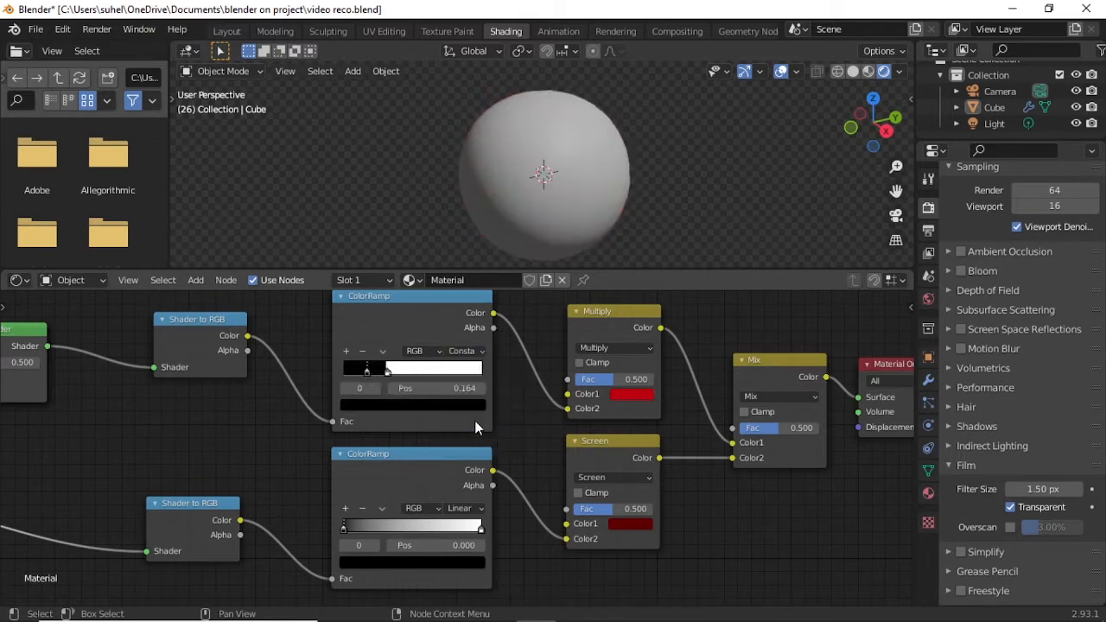
Set the lower ColorRamp to Constant with its black stop at 0.223, and move the upper ramp's white stop to 0.282.
left_click(465, 508)
left_click(471, 582)
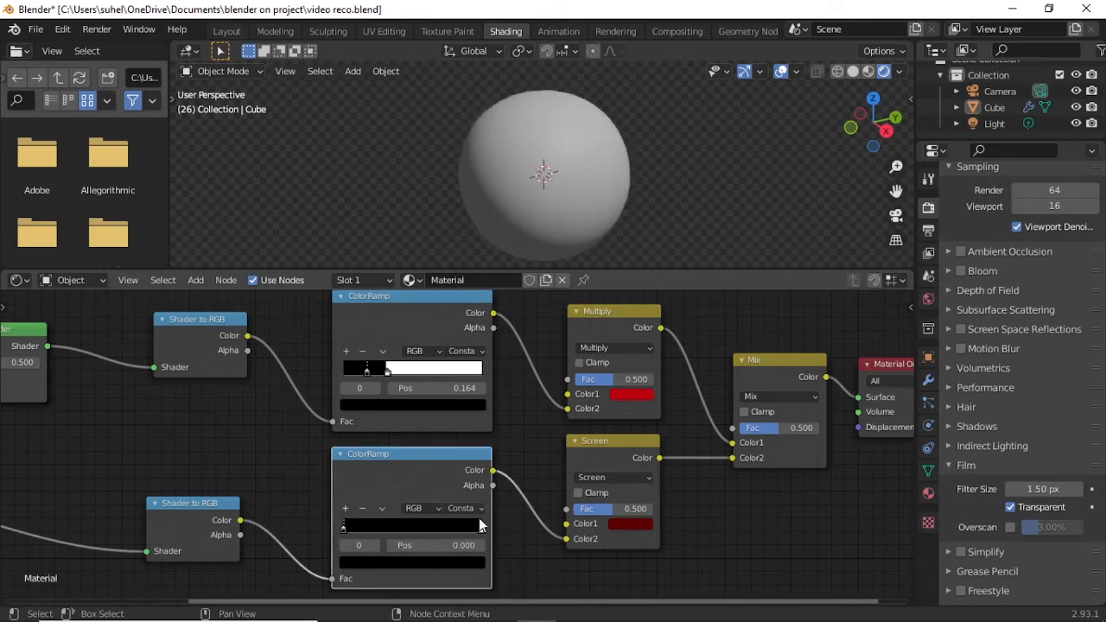
left_click_drag(479, 525, 376, 530)
mouse_move(388, 377)
left_mouse_down()
mouse_move(439, 377)
mouse_move(399, 378)
left_mouse_up()
Set the Multiply node's Fac to 0.733 and the final Mix node's Fac to 0.333.
mouse_move(605, 379)
left_mouse_down()
mouse_move(595, 379)
mouse_move(623, 379)
left_mouse_up()
mouse_move(778, 429)
left_mouse_down()
mouse_move(790, 429)
mouse_move(766, 428)
left_mouse_up()
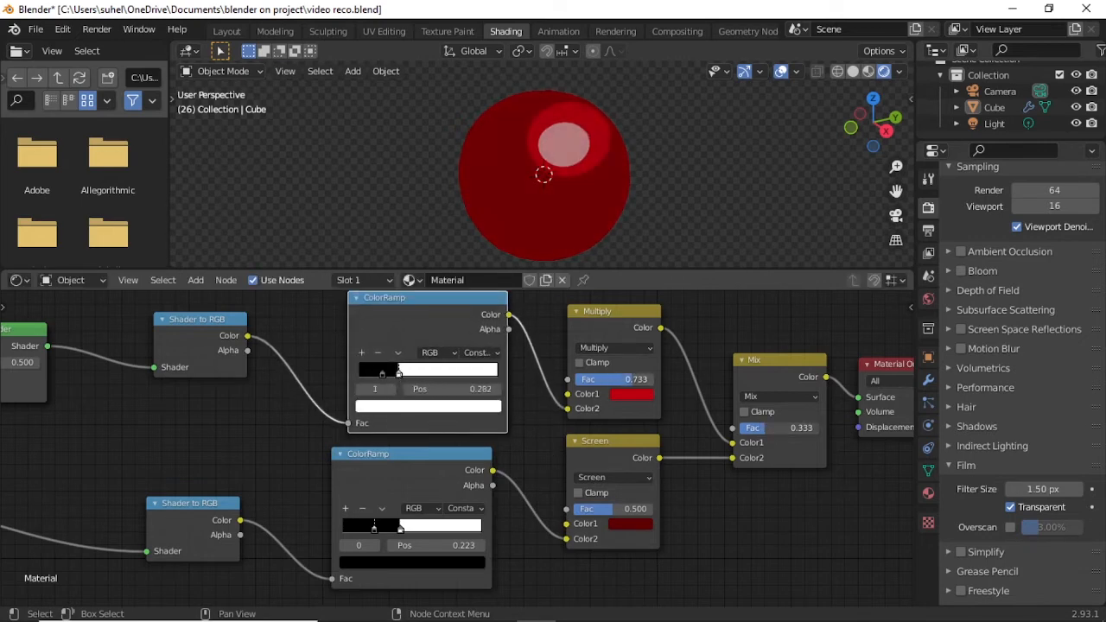
Add a Layer Weight node with Blend 0.000 and connect its Facing output to the Mix Shader's Fac.
scroll(517, 440, "down", 3)
middle_click_drag(157, 423, 358, 458)
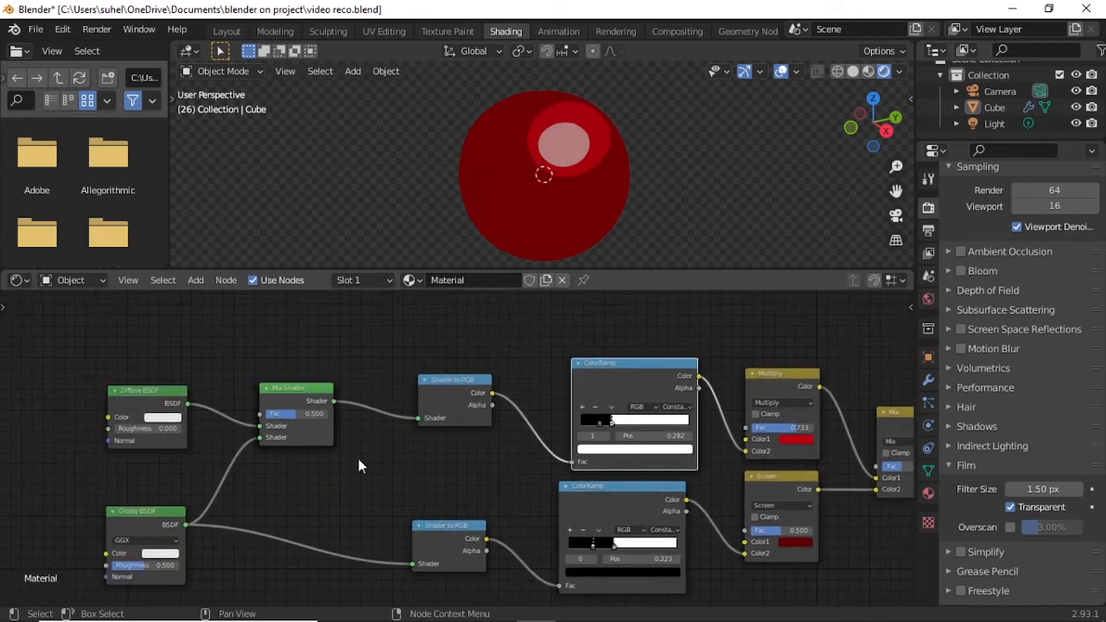
left_click(196, 280)
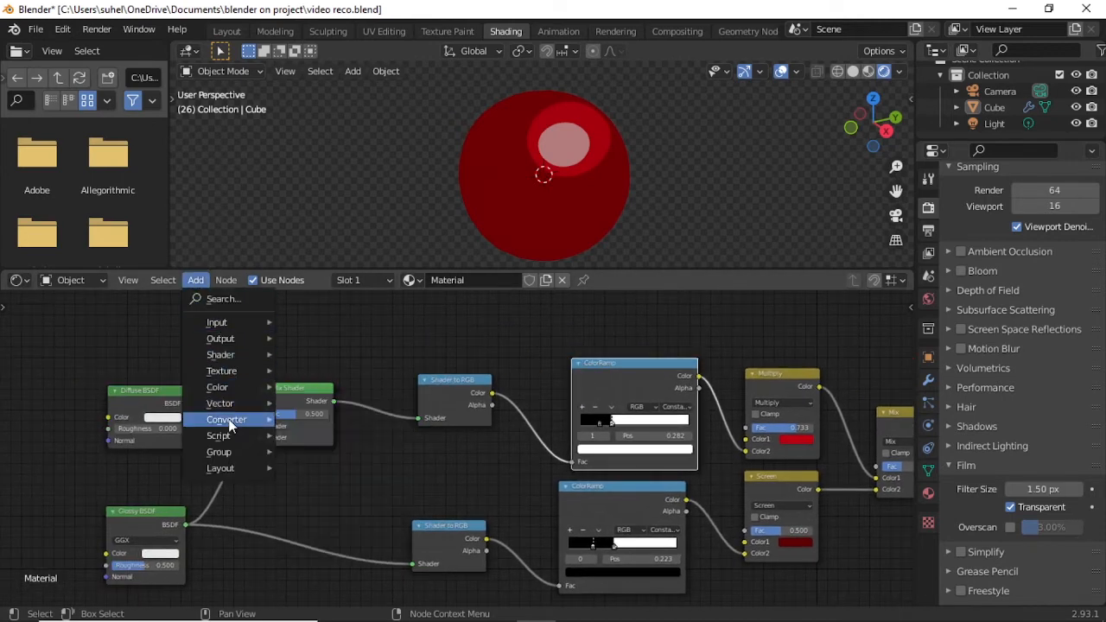
mouse_move(231, 414)
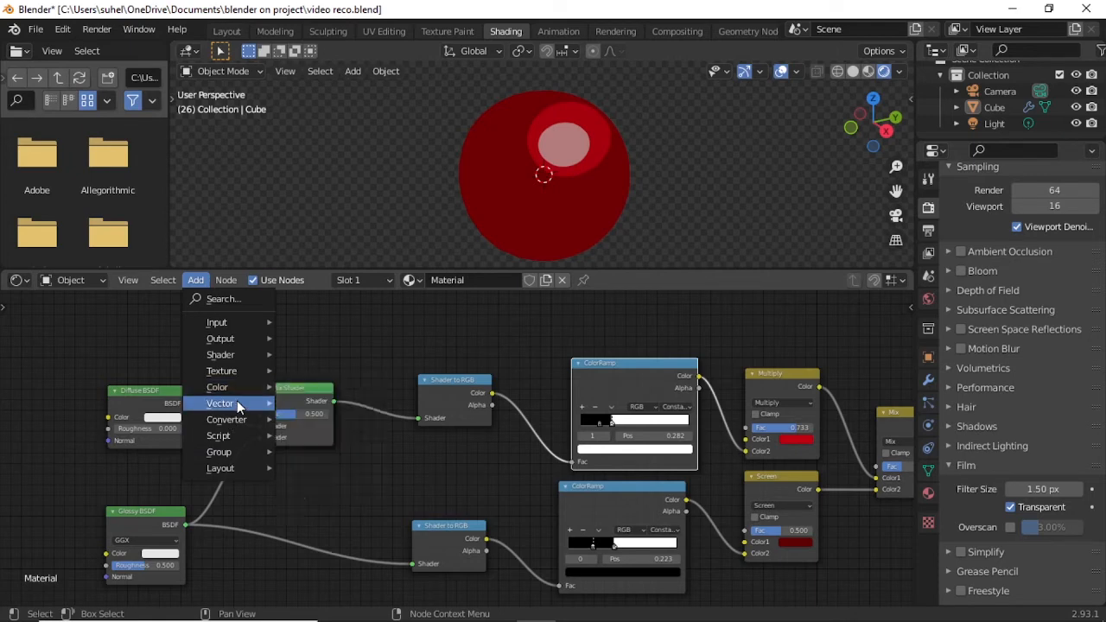
mouse_move(242, 394)
mouse_move(237, 370)
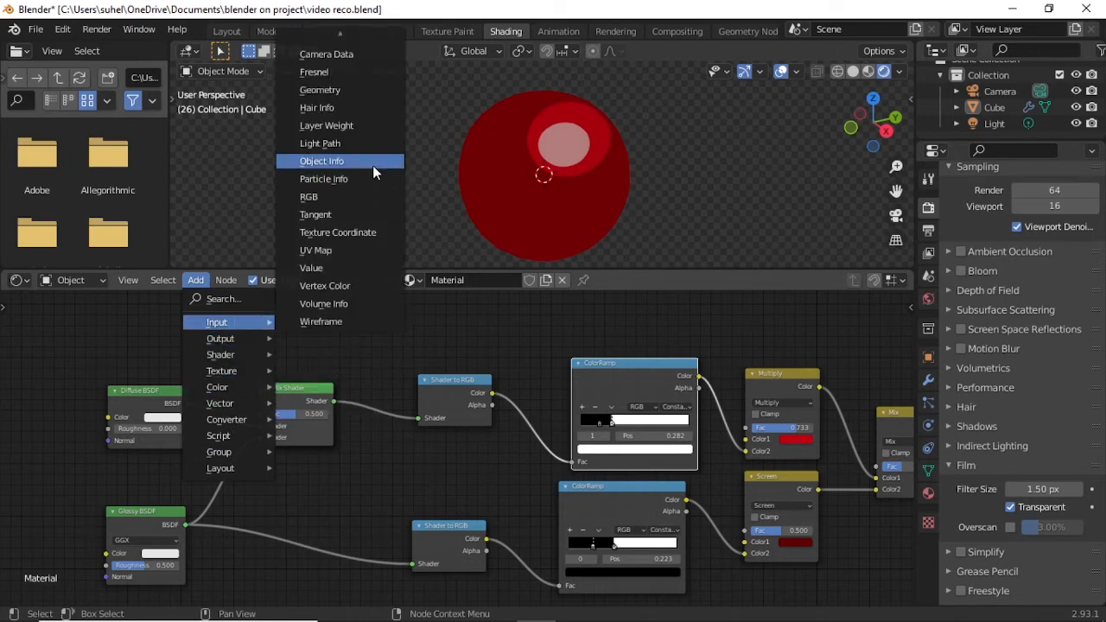
key("shift+a")
left_click(339, 362)
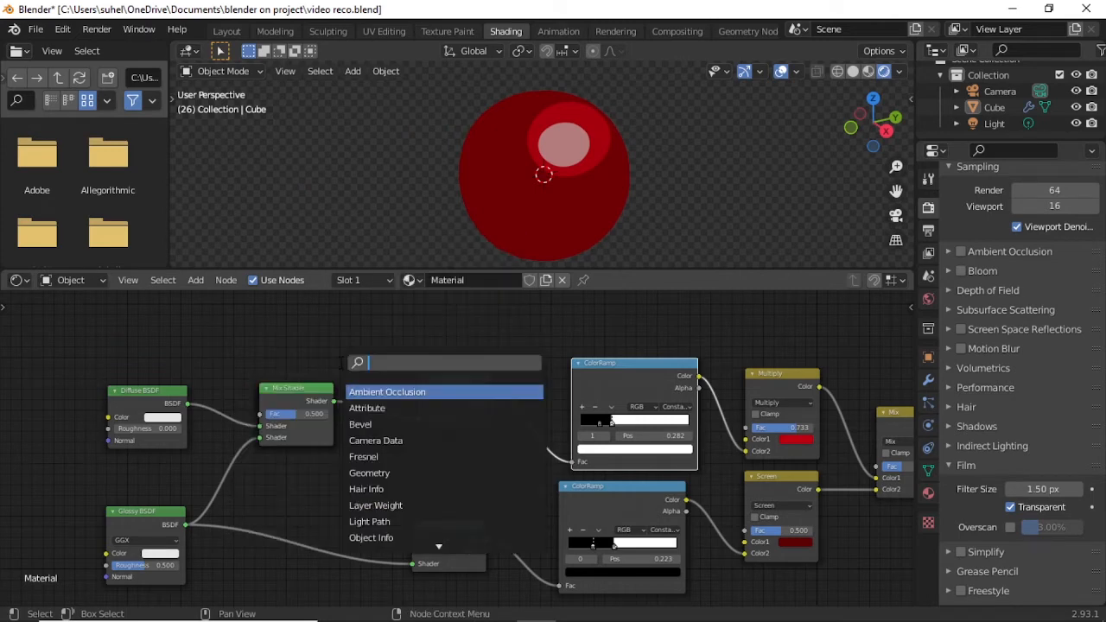
type("la")
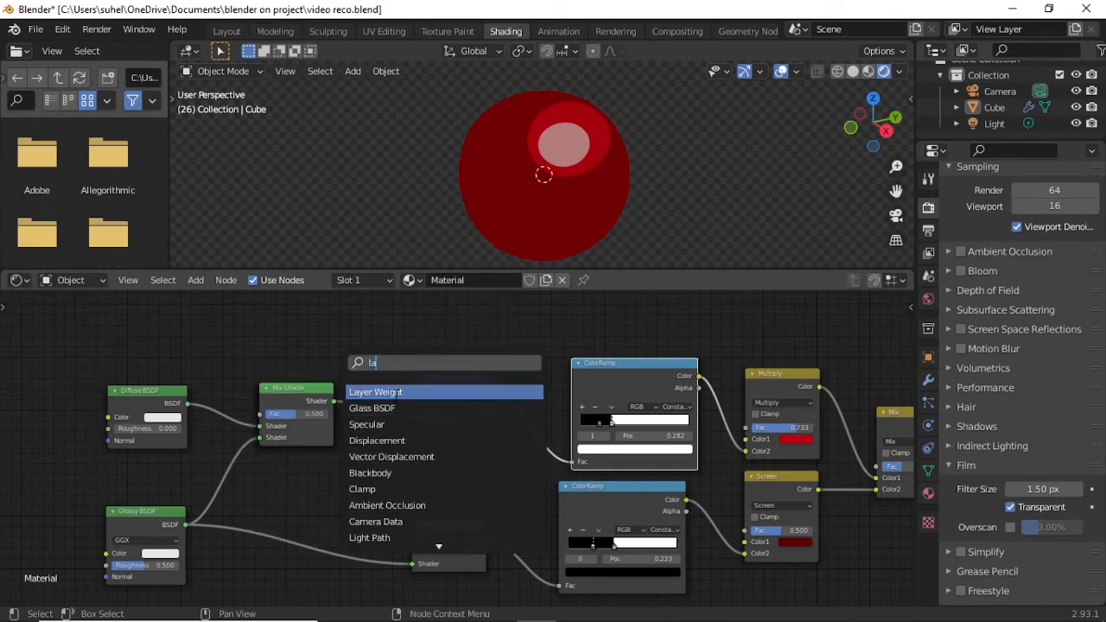
key("Return")
left_click(181, 329)
left_click_drag(179, 331, 256, 416)
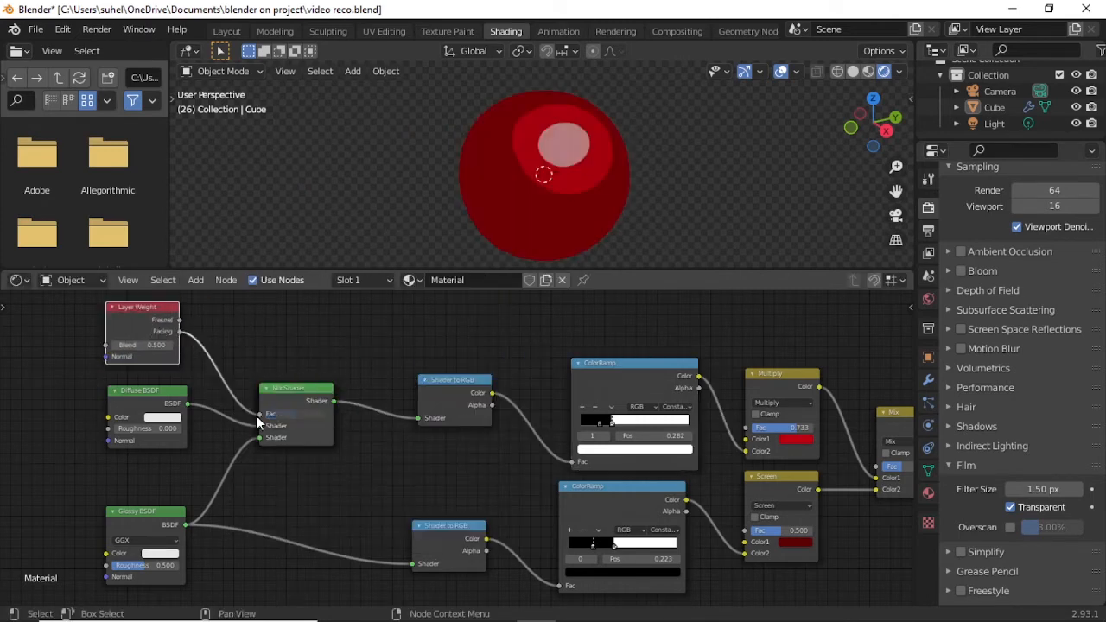
left_click_drag(155, 344, 121, 344)
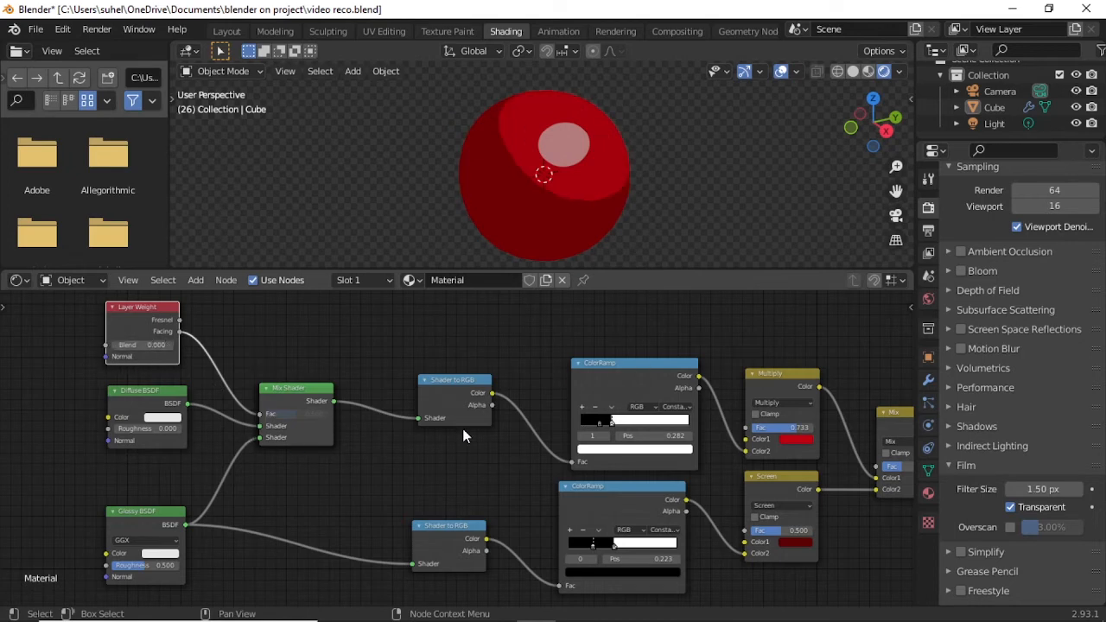
Move the upper ColorRamp's white stop to 0.200, the lower ramp's black stop near its start and its white stop to 0.445.
left_click(596, 422)
left_click_drag(612, 421, 603, 423)
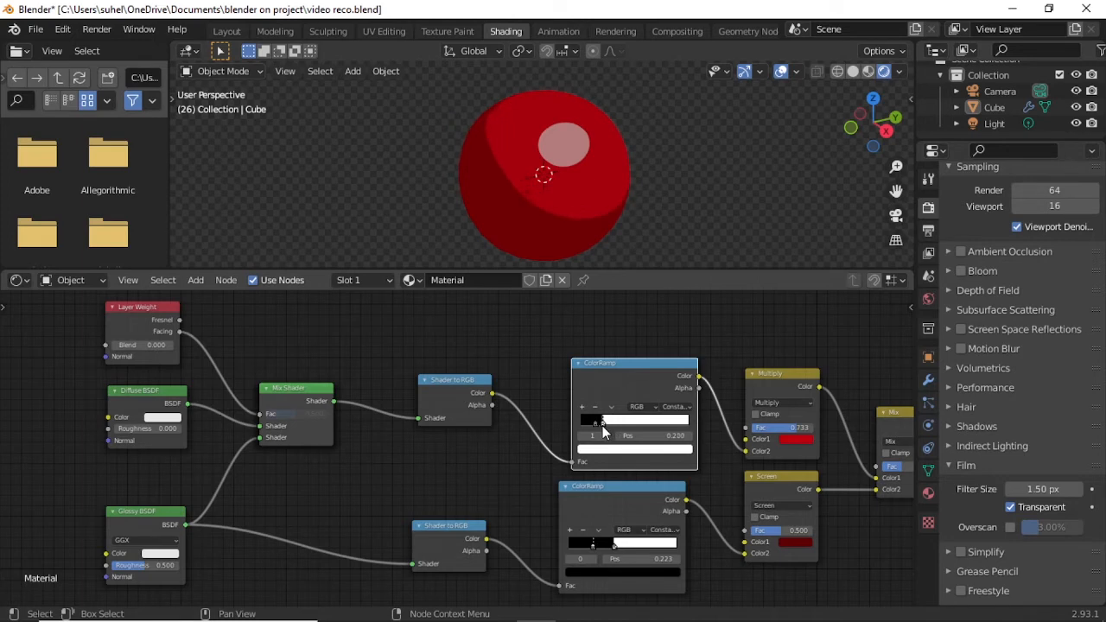
left_click_drag(614, 552, 577, 552)
left_click_drag(646, 553, 617, 553)
Set the Fac of the Screen and Multiply nodes to 1.000 and the final Mix node's Fac to 0.208.
left_click_drag(781, 531, 817, 531)
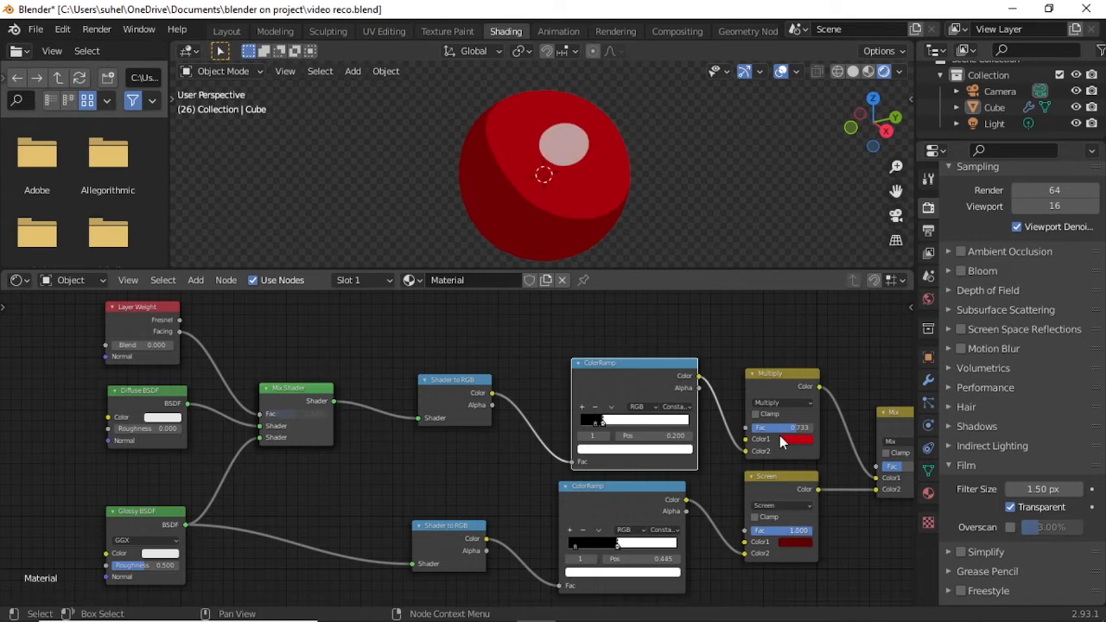
left_click_drag(783, 429, 817, 429)
middle_click_drag(844, 472, 683, 455)
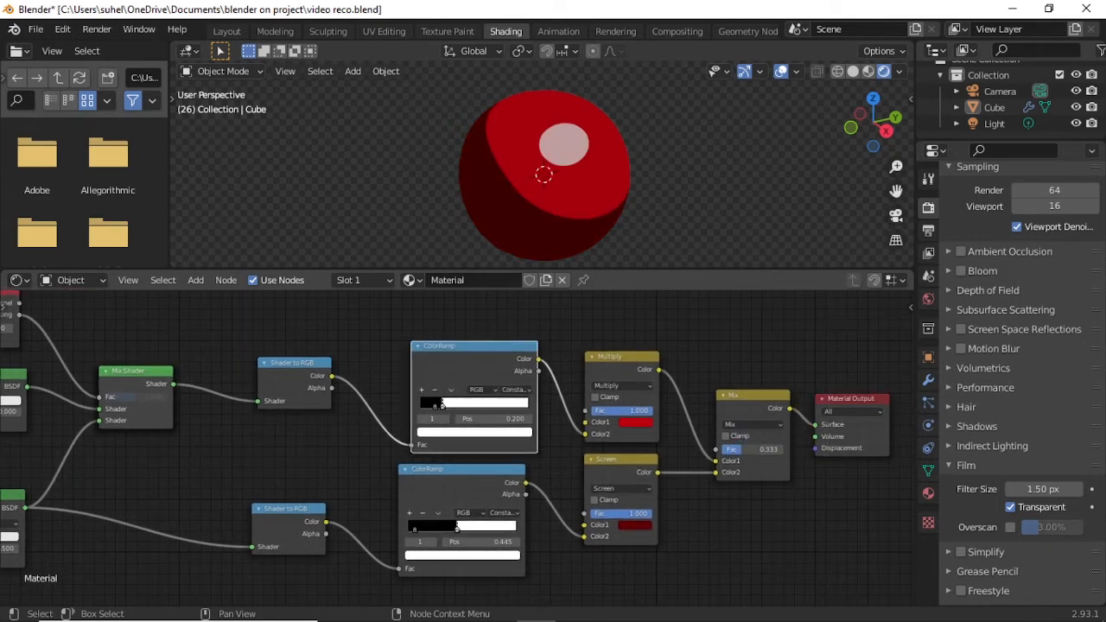
mouse_move(748, 450)
left_mouse_down()
mouse_move(786, 450)
mouse_move(743, 449)
left_mouse_up()
Change the scene's colour management View Transform to Standard.
scroll(1011, 389, "down", 5)
left_click(1055, 493)
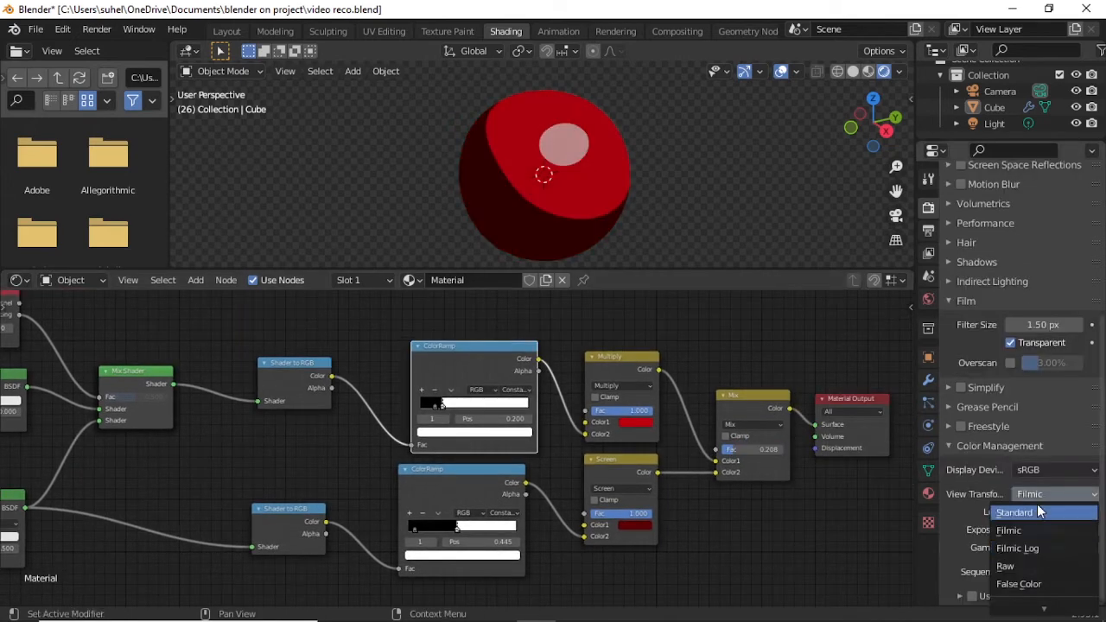
left_click(1038, 512)
Combine all shader nodes except the Material Output into one node group.
scroll(479, 309, "down", 1)
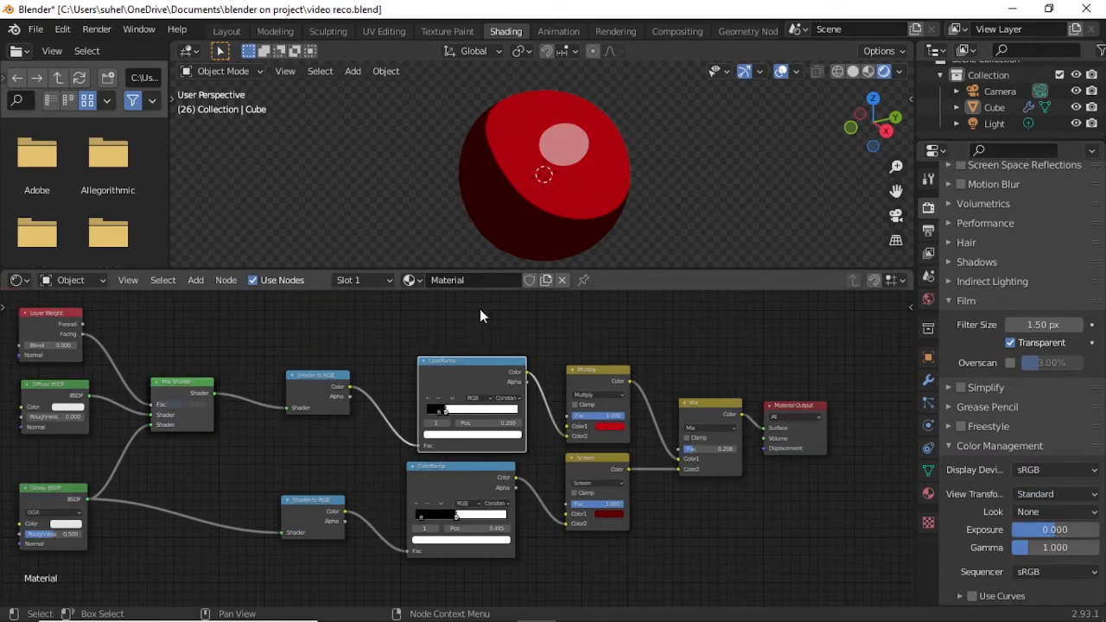
middle_click_drag(173, 372, 231, 382)
left_click_drag(104, 296, 751, 581)
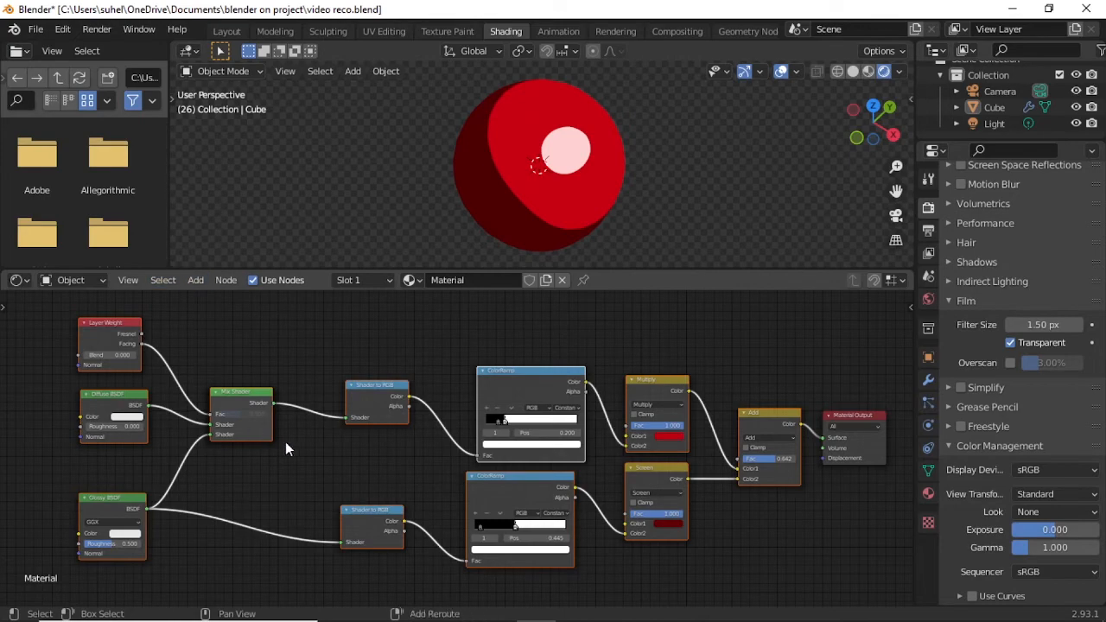
key("shift+a")
mouse_move(259, 586)
left_click(359, 513)
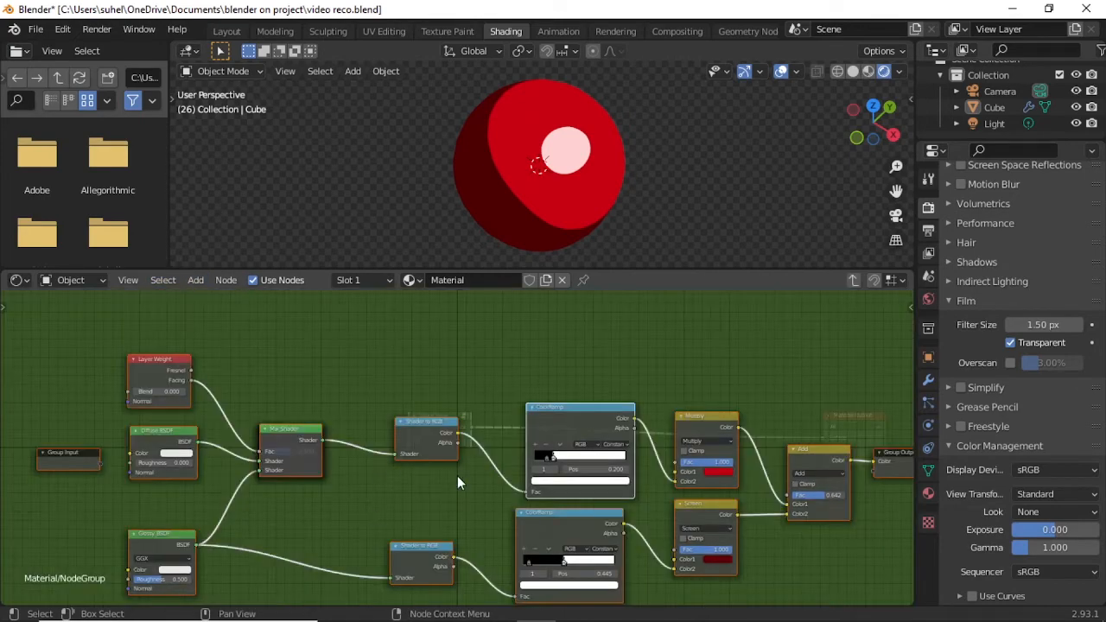
Move the Group Input node to just above the upper ColorRamp inside the group.
scroll(458, 475, "down", 2)
scroll(138, 467, "up", 2)
left_click_drag(86, 454, 577, 333)
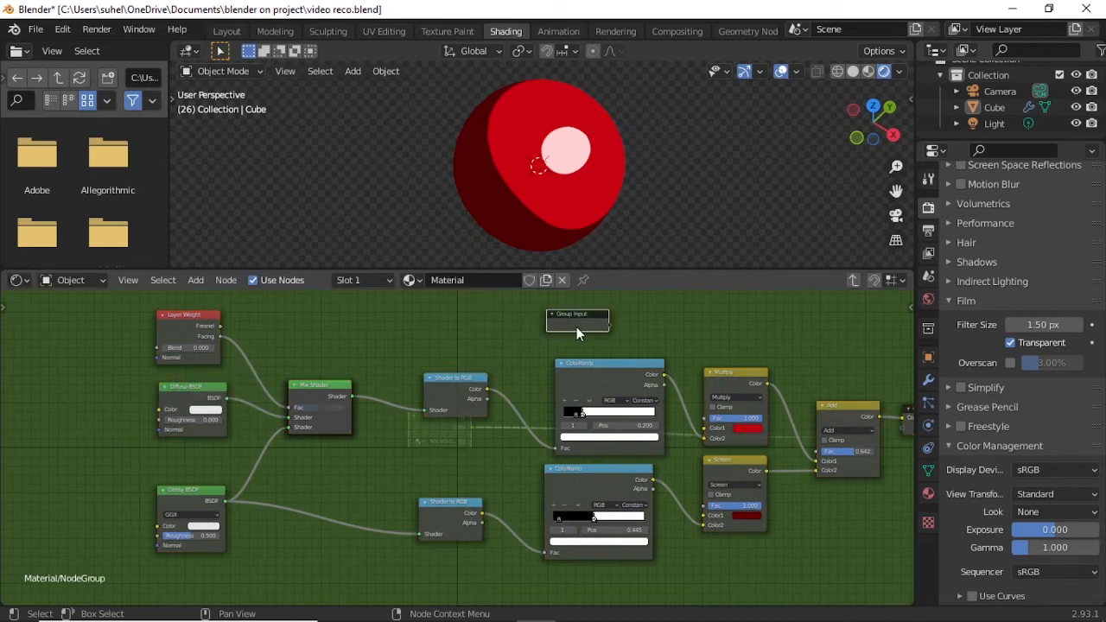
middle_click_drag(649, 326, 602, 330)
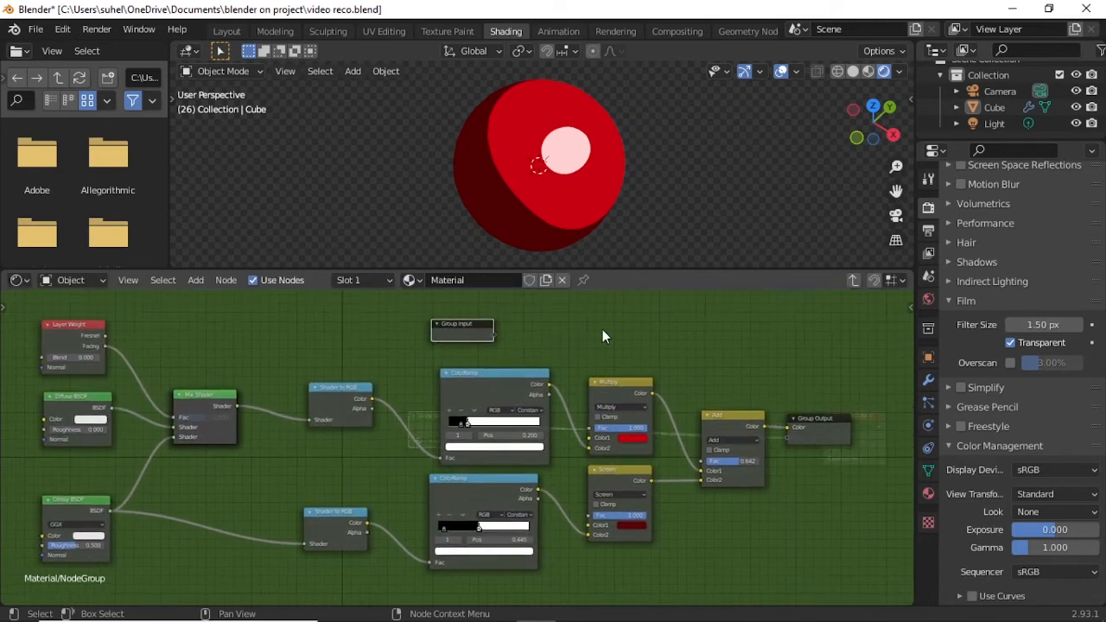
Expose the Multiply node's Color1 as a group input and rename it "base color".
key("n")
left_click_drag(405, 334, 503, 438)
double_click(787, 328)
type("ba")
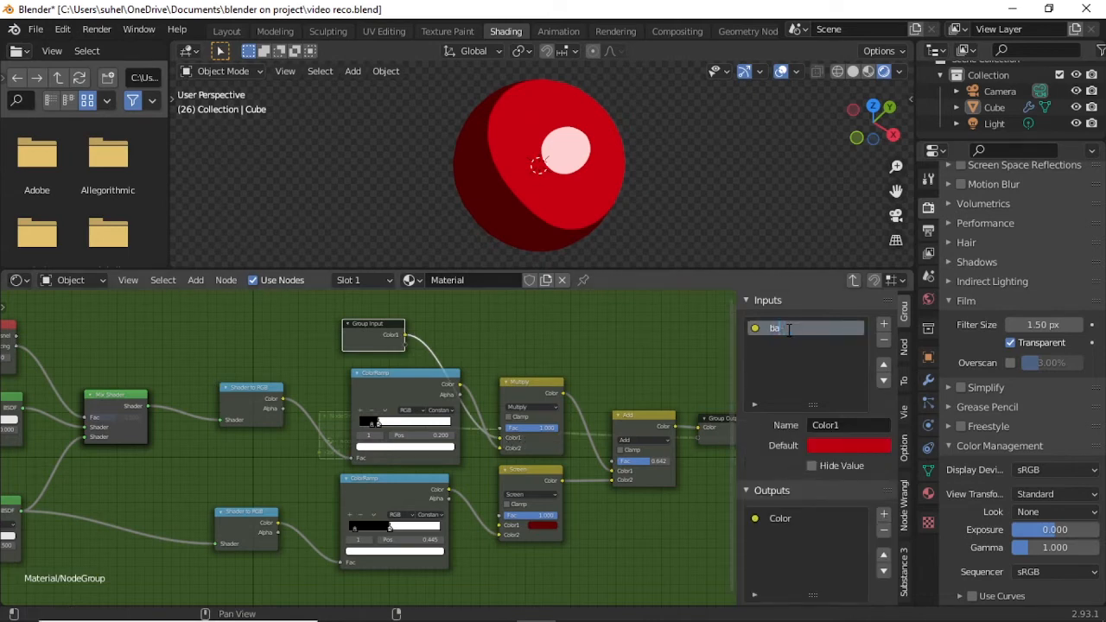
type("ase color")
key("Return")
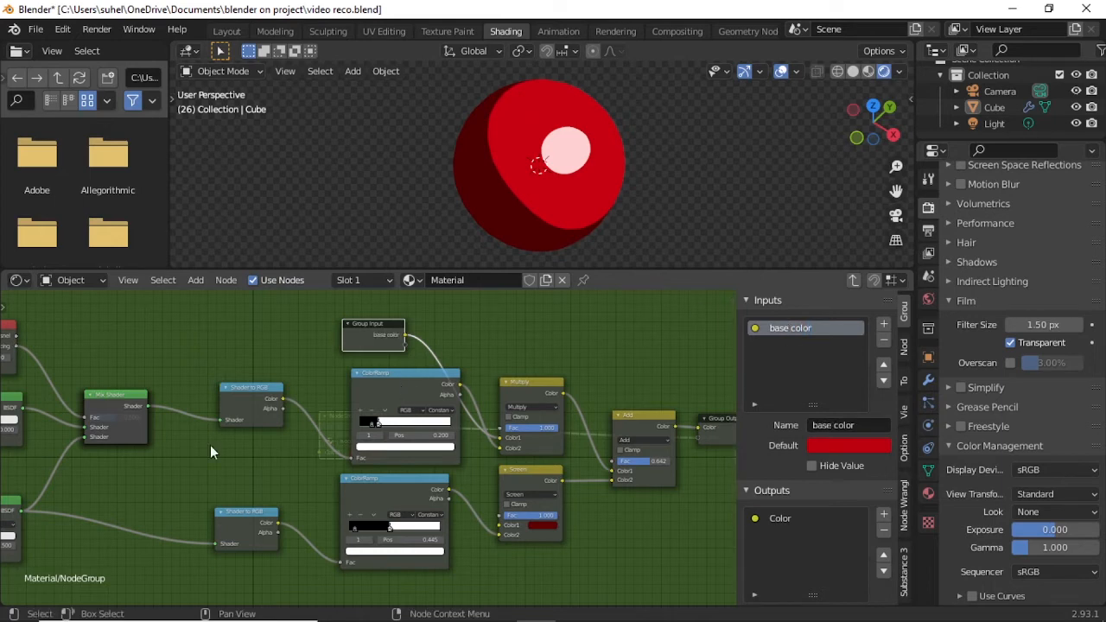
Expose the Screen node's Color1 as a group input and rename it "shadow color".
left_click_drag(404, 345, 501, 525)
double_click(788, 344)
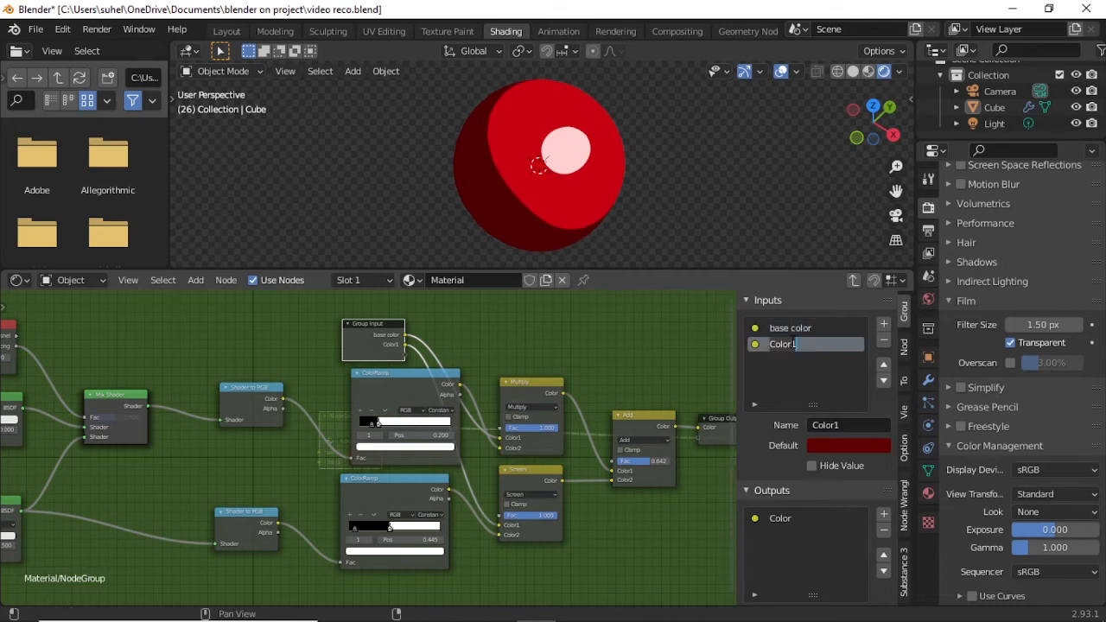
type("shadow color")
key("Return")
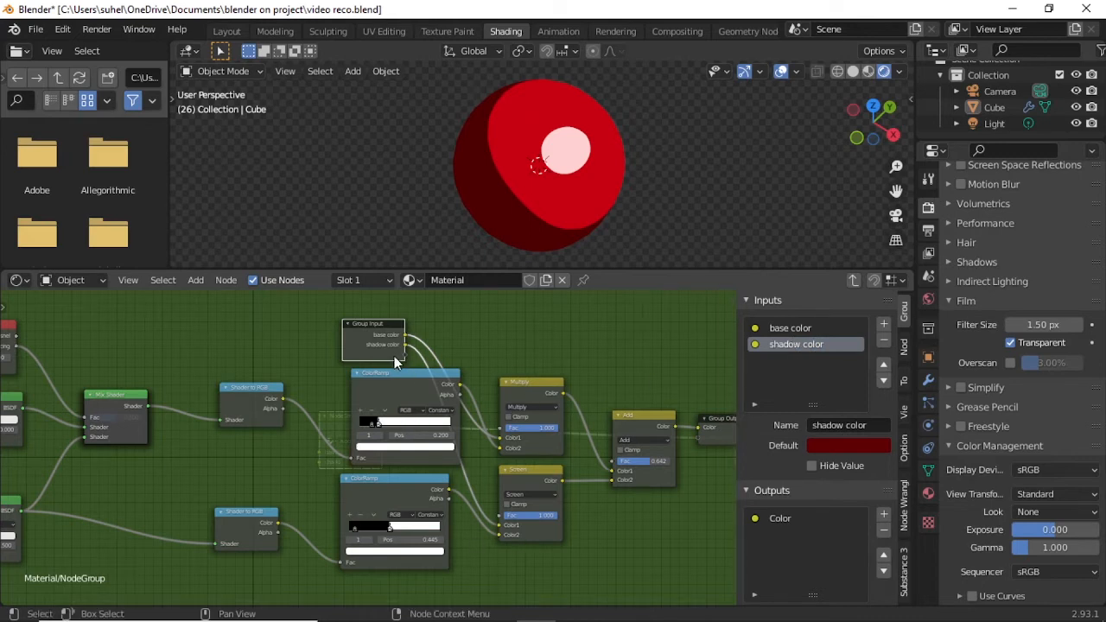
Expose the Multiply node's Fac as a group input and rename it "shadow Fac".
left_click_drag(404, 356, 501, 428)
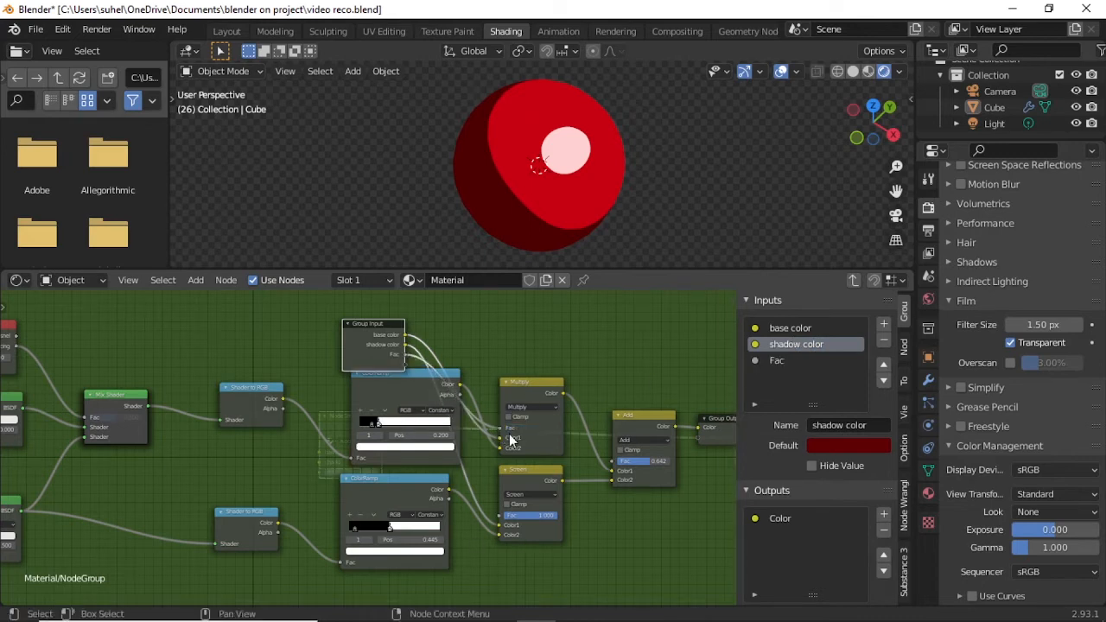
left_click(780, 362)
double_click(773, 360)
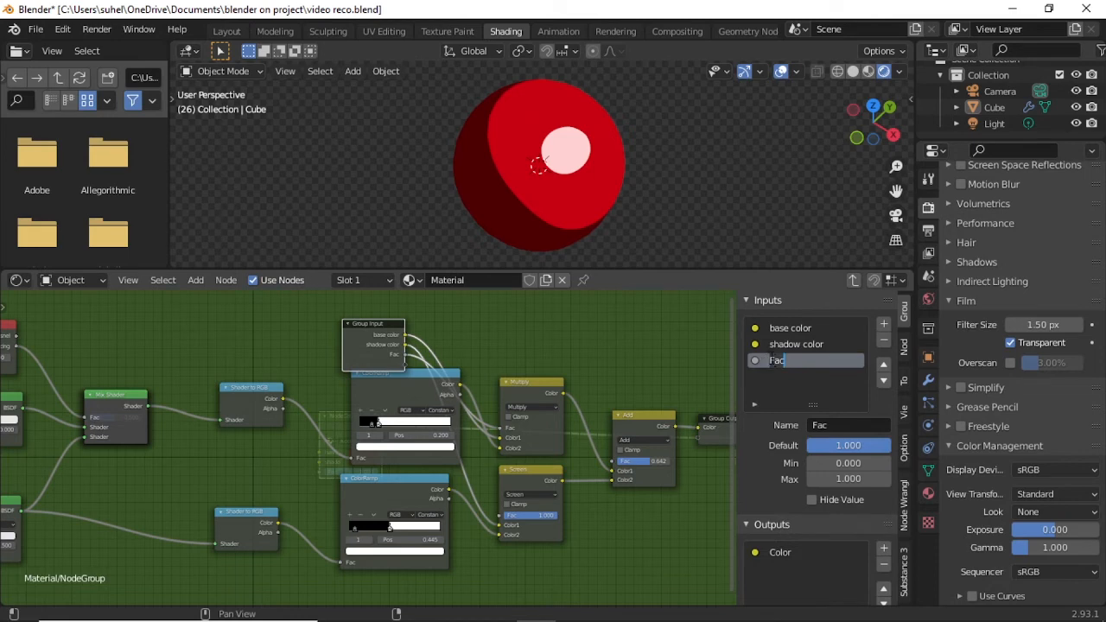
key("Home")
type("shado")
type("w ")
type("hi")
key("BackSpace")
key("BackSpace")
key("Return")
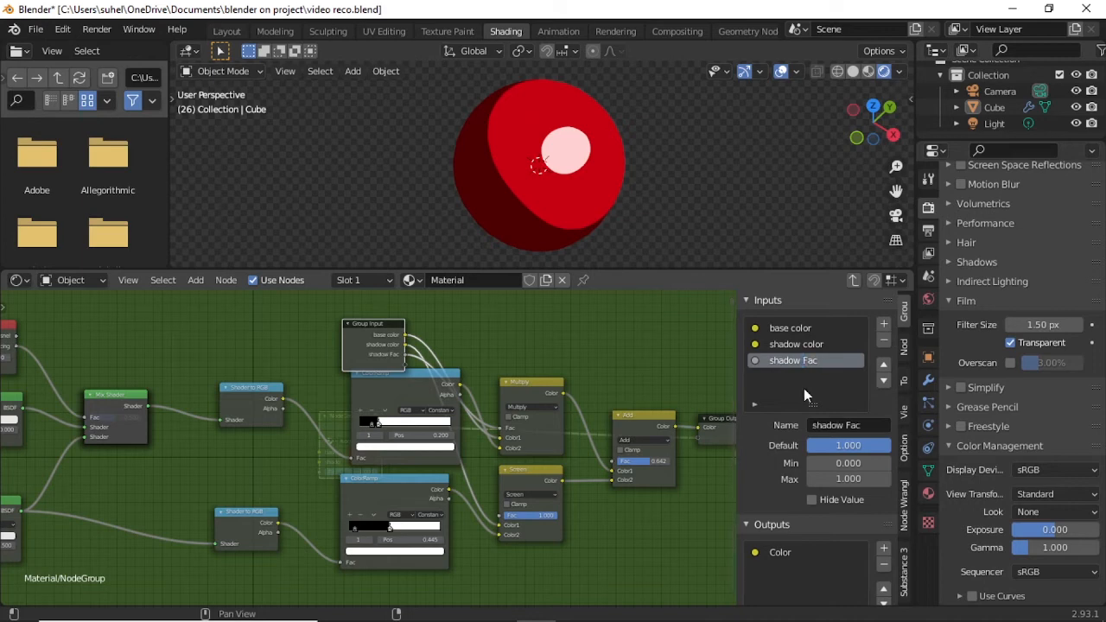
Expose the Screen node's Fac as a group input and rename it "highlightFac".
left_click_drag(404, 366, 500, 515)
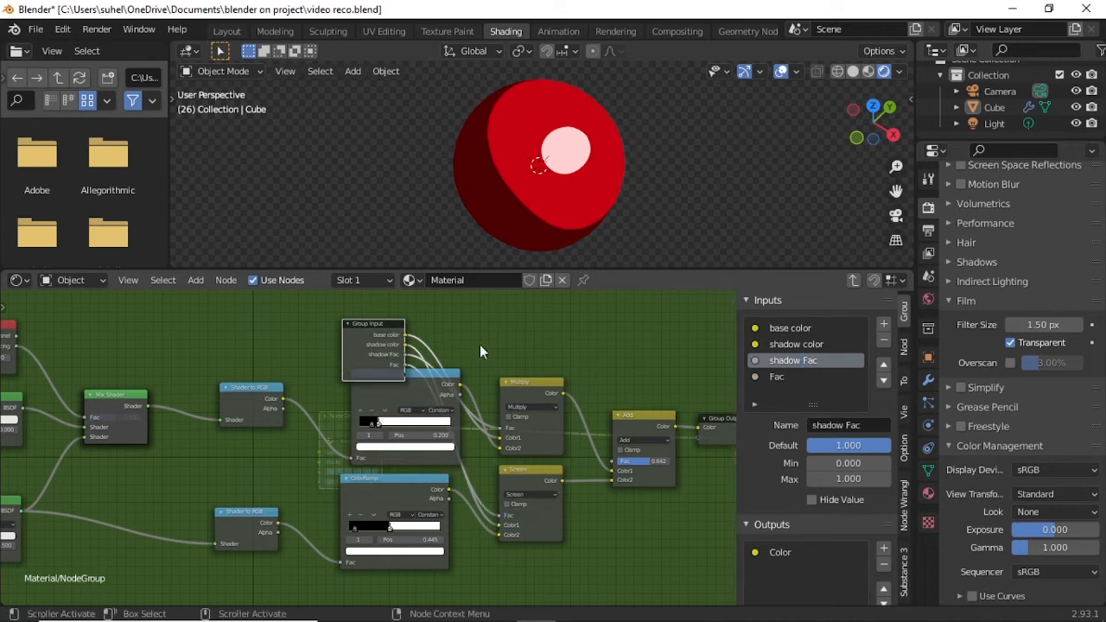
left_click(782, 377)
double_click(776, 377)
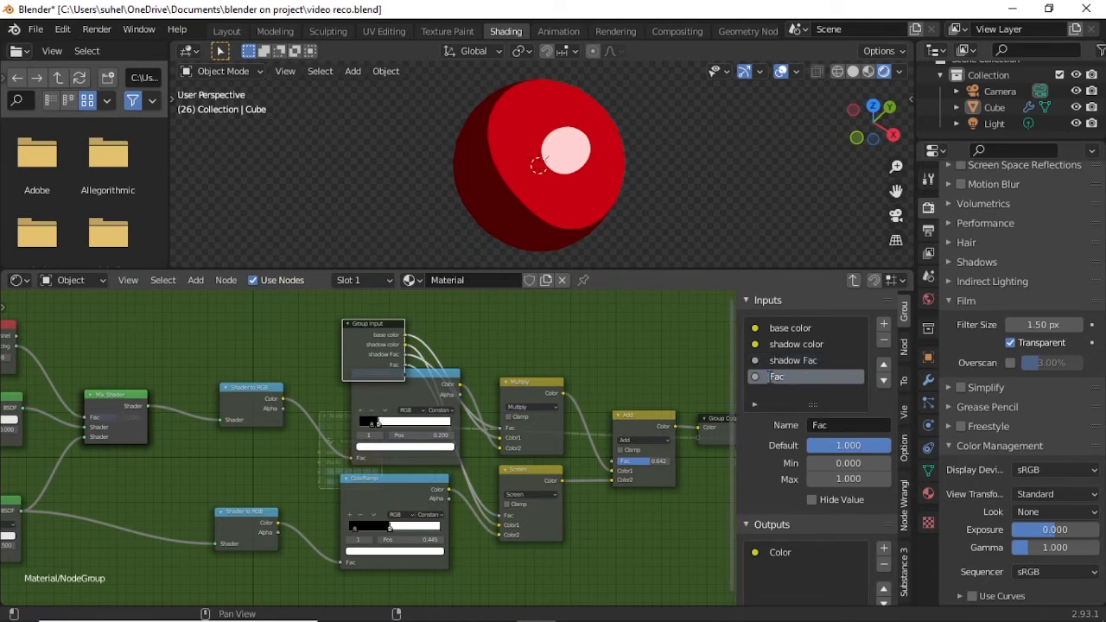
type("highlight")
key("Return")
Move the Group Input node to the start of the node chain, before the Diffuse and Glossy BSDF nodes.
left_click_drag(360, 333, 160, 327)
middle_click_drag(165, 458, 526, 427)
left_click_drag(523, 333, 176, 463)
Expose the Glossy BSDF's Roughness, the shader nodes' Normal and the Layer Weight's Blend as group inputs.
left_click_drag(210, 507, 301, 557)
left_click_drag(211, 512, 302, 378)
left_click_drag(207, 515, 310, 375)
scroll(341, 488, "down", 2)
scroll(221, 522, "up", 1)
scroll(485, 526, "down", 2)
middle_click_drag(485, 526, 337, 504)
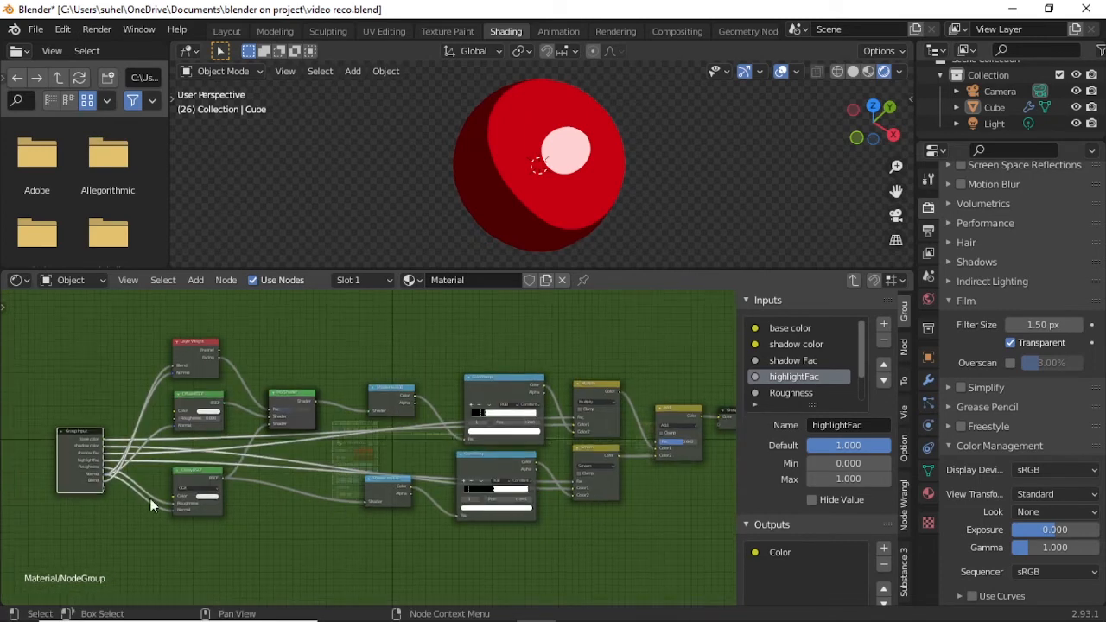
Connect a new group input to the Fac of the final Add node.
left_click_drag(104, 489, 657, 444)
scroll(519, 433, "up", 2)
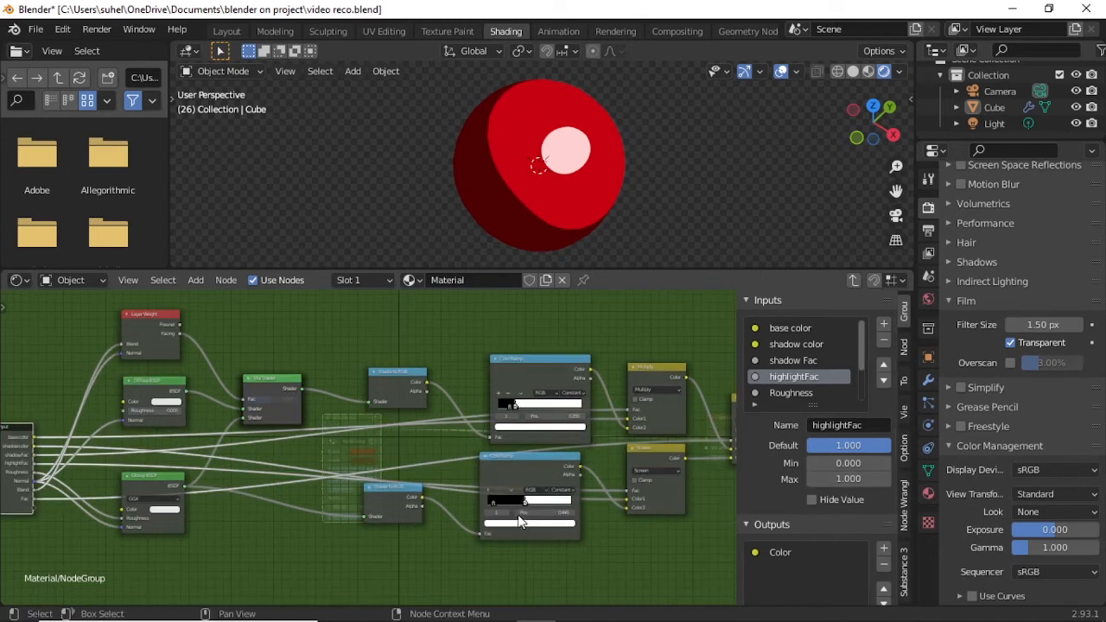
middle_click_drag(726, 415, 575, 445)
scroll(572, 536, "down", 3)
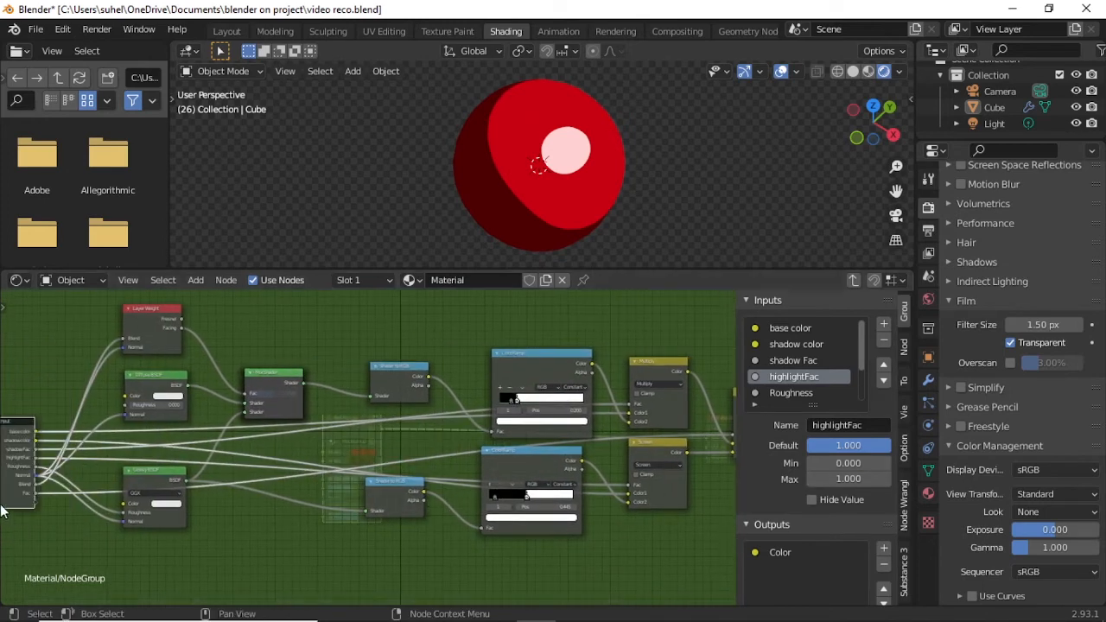
scroll(696, 553, "up", 1)
scroll(805, 384, "down", 1)
scroll(805, 382, "down", 2)
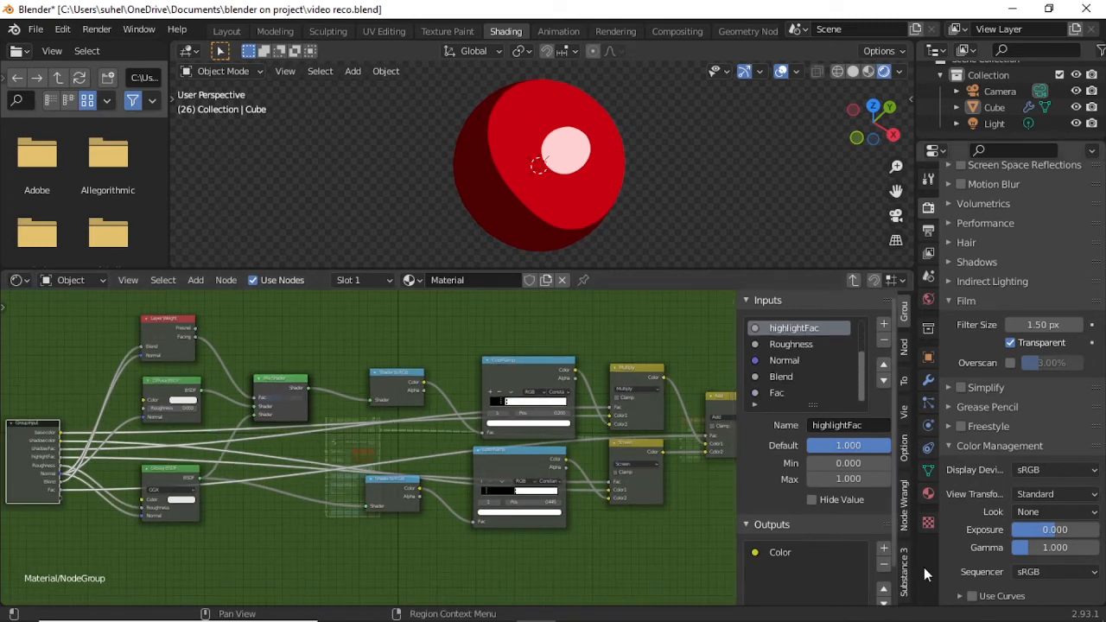
Set the material's Fac value to 0.719 and rename that group input "opectiFac".
left_click(929, 493)
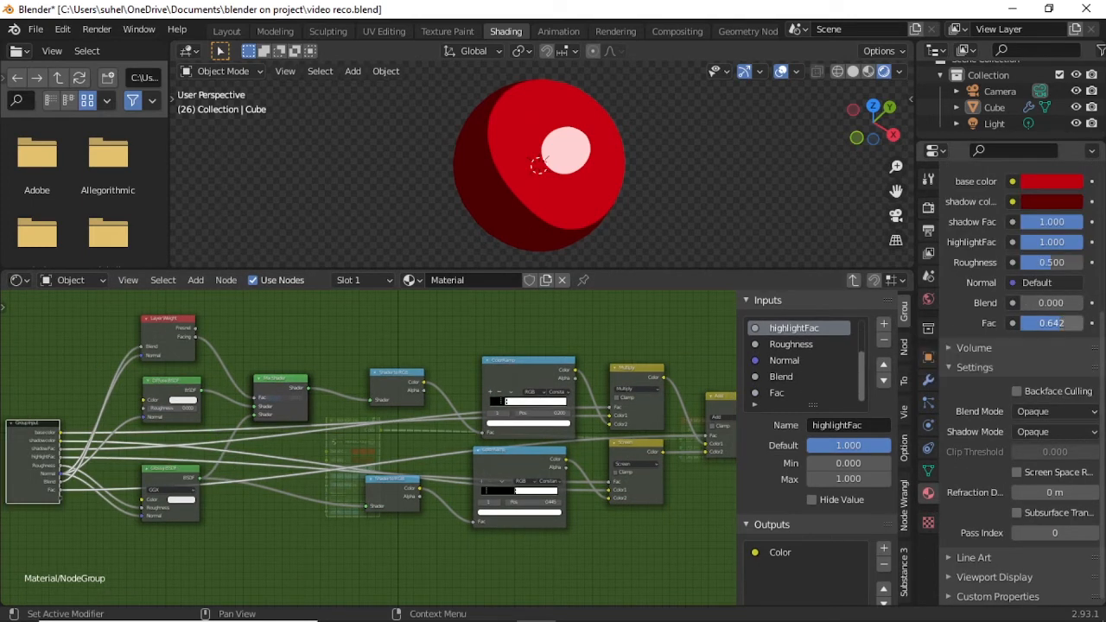
left_click_drag(1062, 320, 1070, 329)
left_click(782, 394)
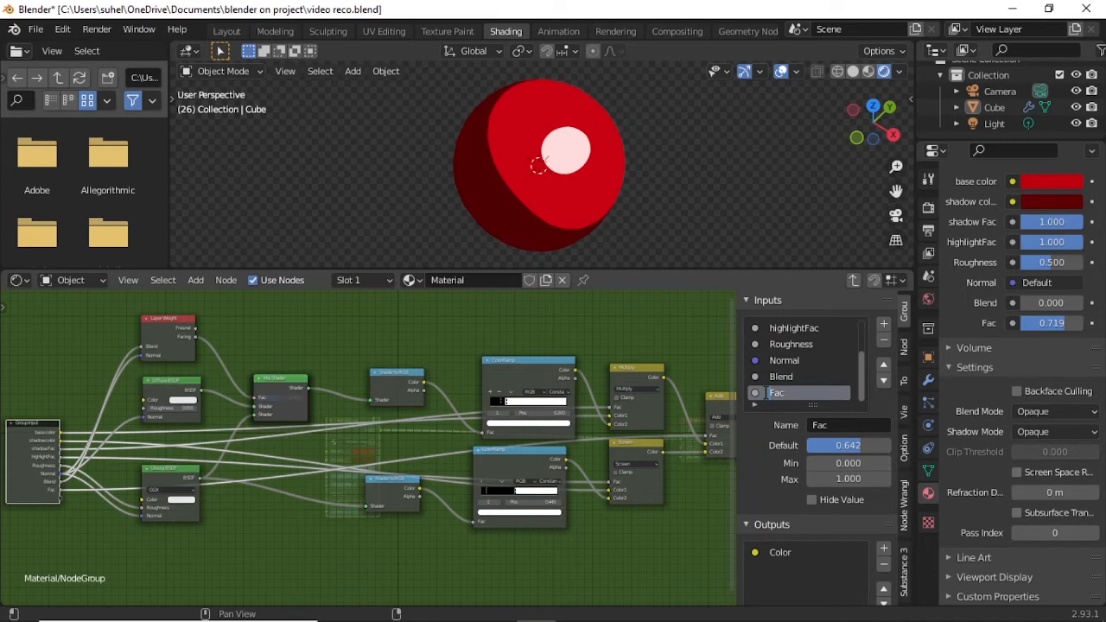
double_click(782, 393)
type("opacit")
key("Return")
Leave the node group and move the group node closer to the Material Output.
scroll(372, 440, "down", 1)
scroll(373, 440, "down", 1)
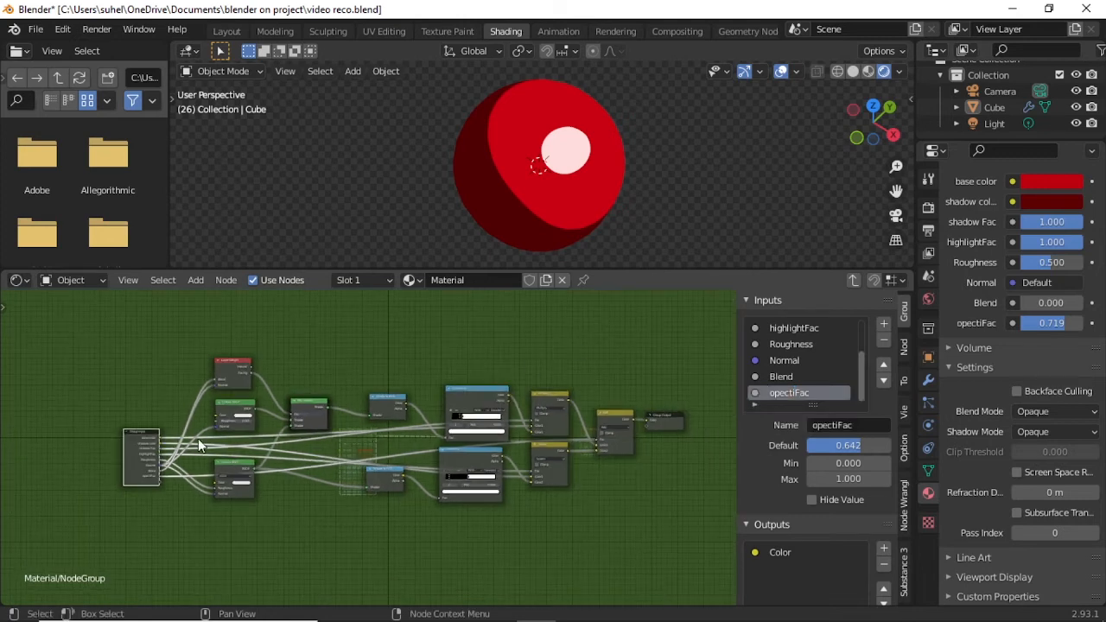
left_click(854, 280)
left_click_drag(366, 432, 507, 397)
scroll(548, 375, "up", 4)
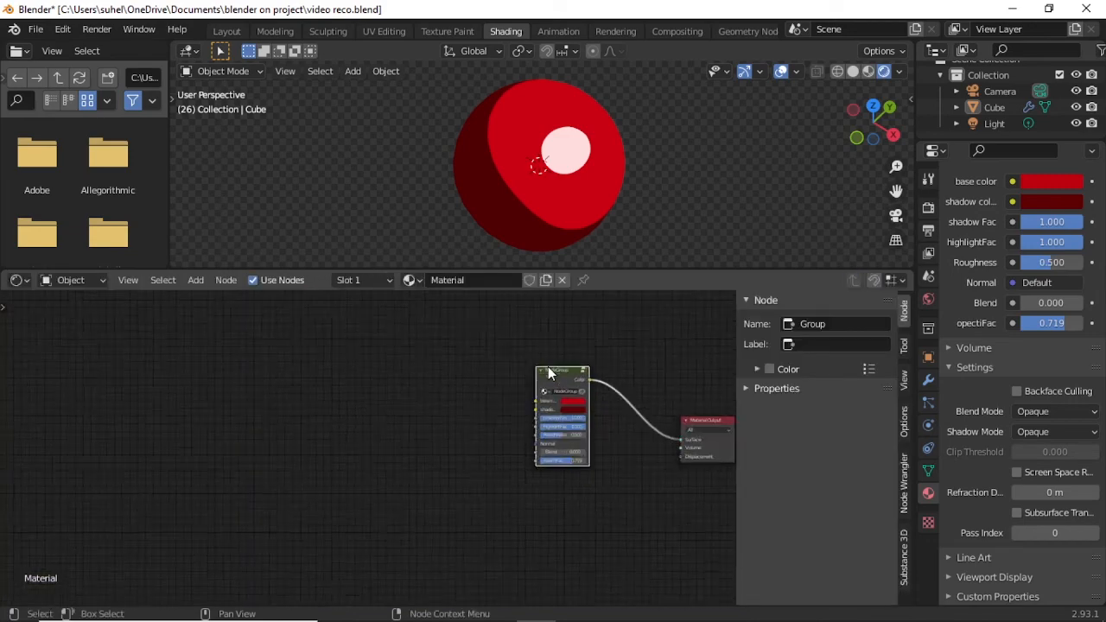
middle_click_drag(553, 372, 285, 410)
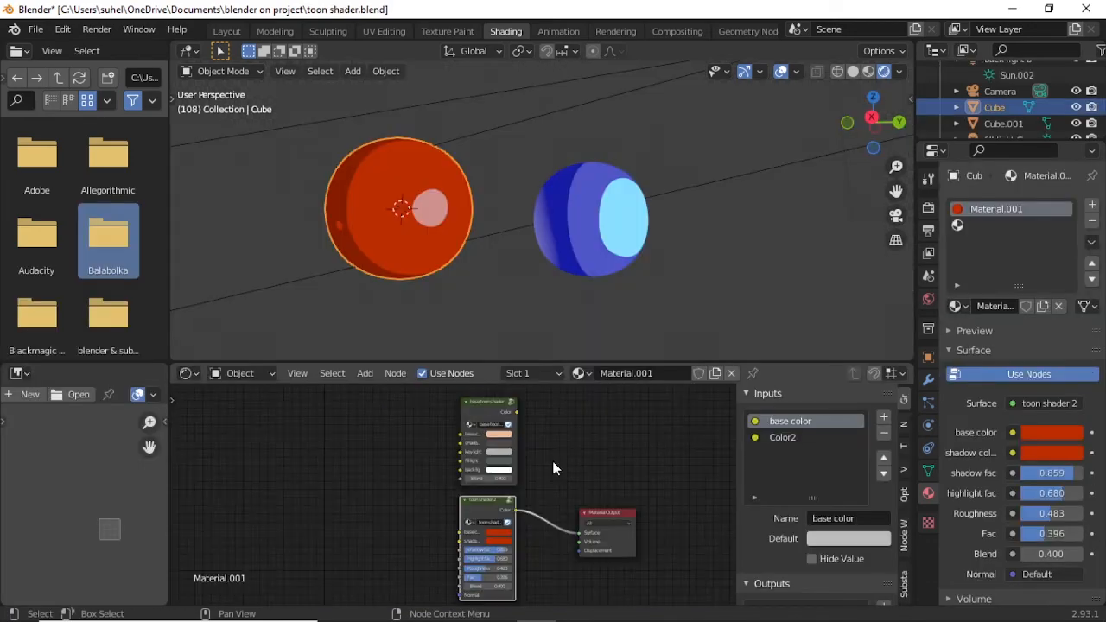
Enlarge the node editor and compare the toon shader group nodes on the red sphere and the blue sphere.
scroll(575, 463, "up", 4)
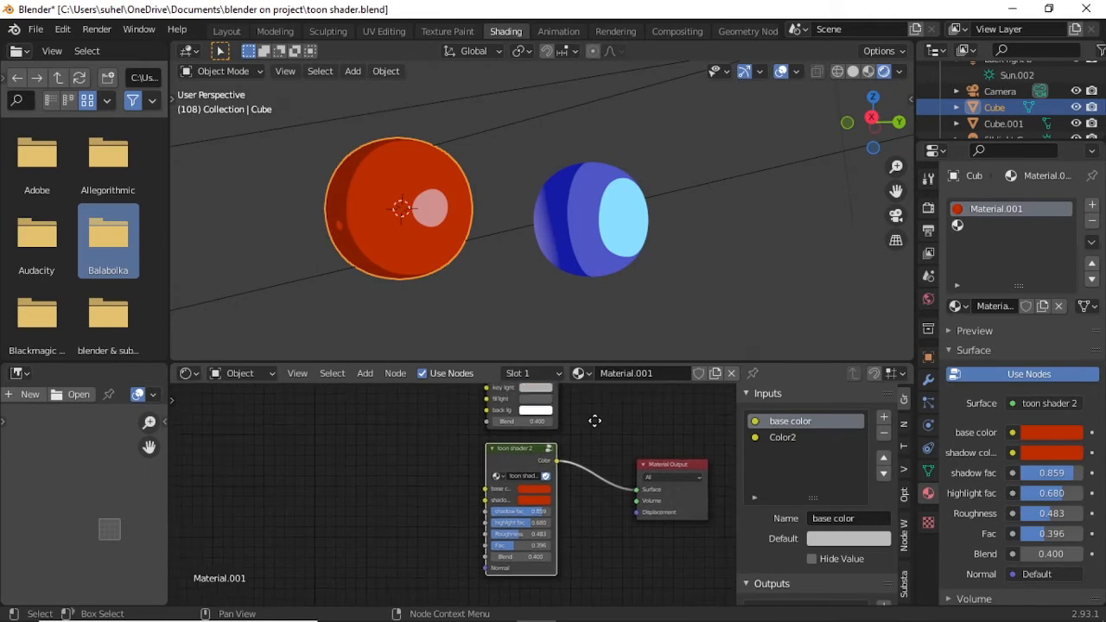
middle_click_drag(595, 421, 562, 464)
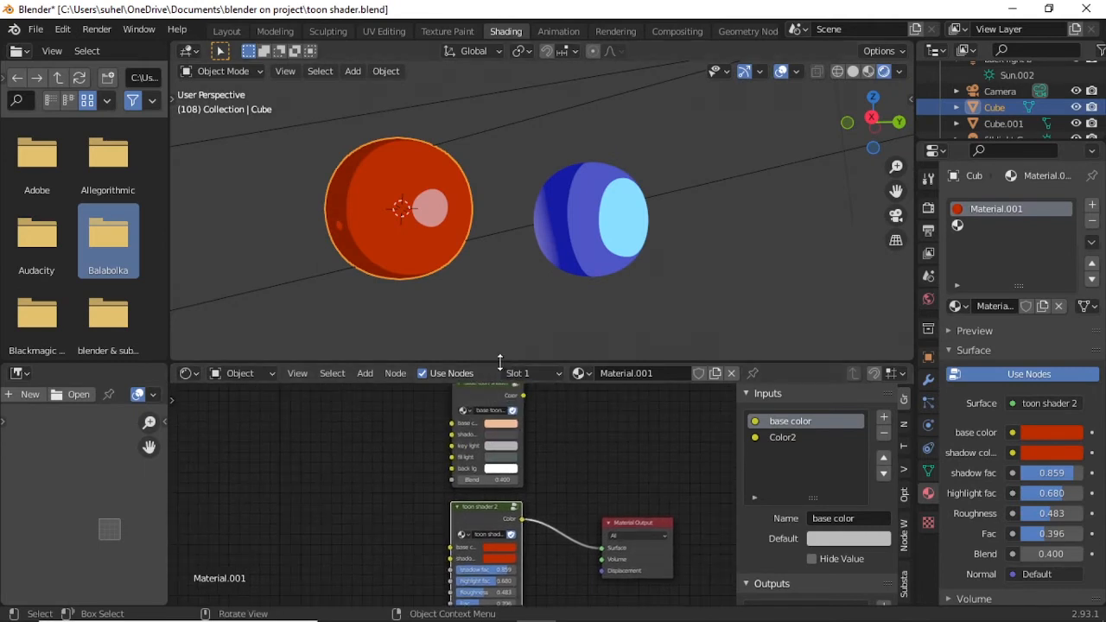
left_click_drag(501, 364, 519, 283)
middle_click_drag(551, 351, 575, 338)
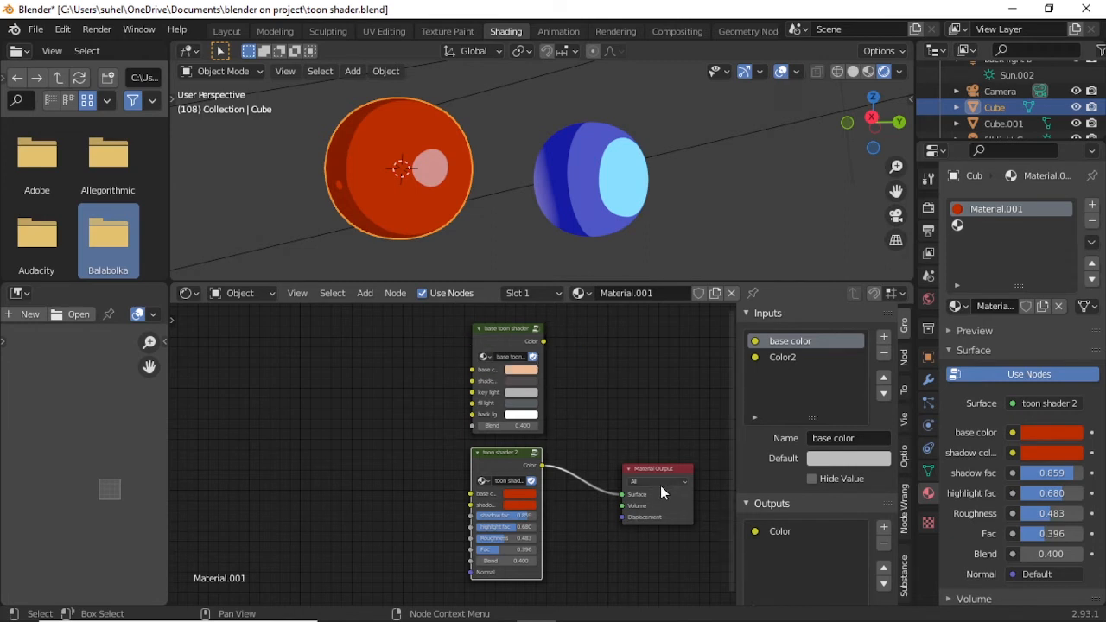
left_click(596, 212)
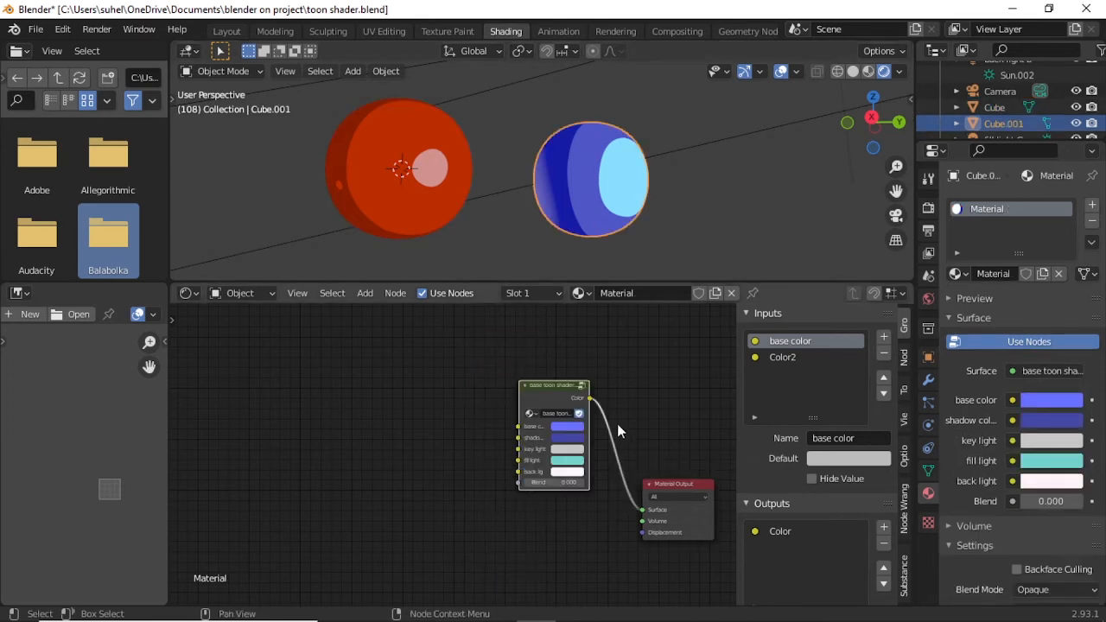
left_click(426, 176)
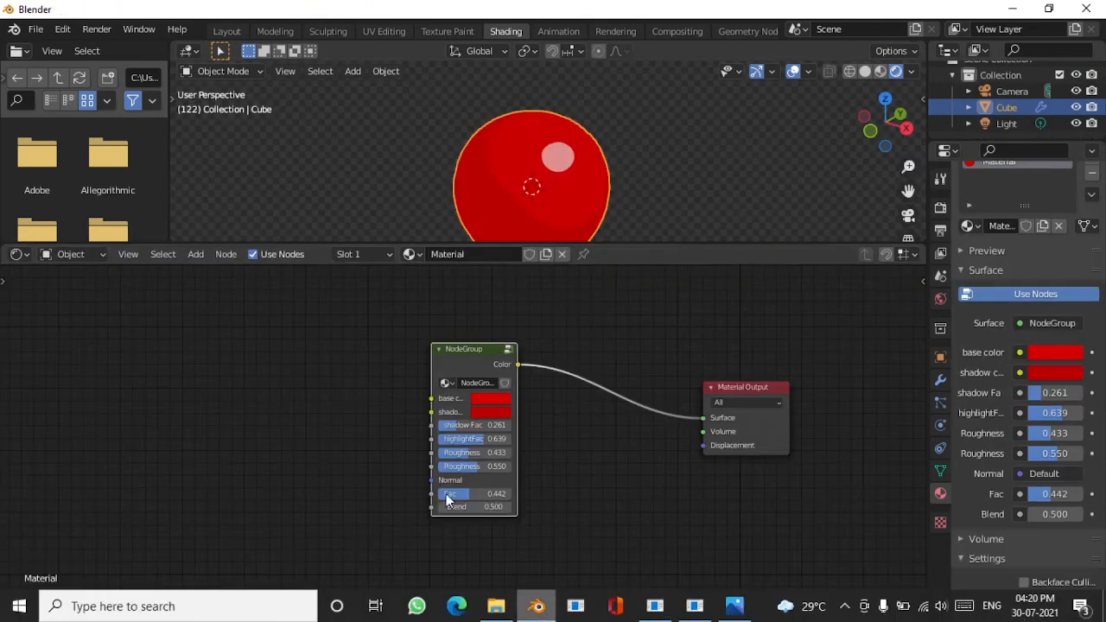
Delete the sphere material's existing group node and append the "npr toon shader" node tree from toon shader.blend in the "blender on project" folder.
right_click_drag(474, 298, 474, 342, "ctrl")
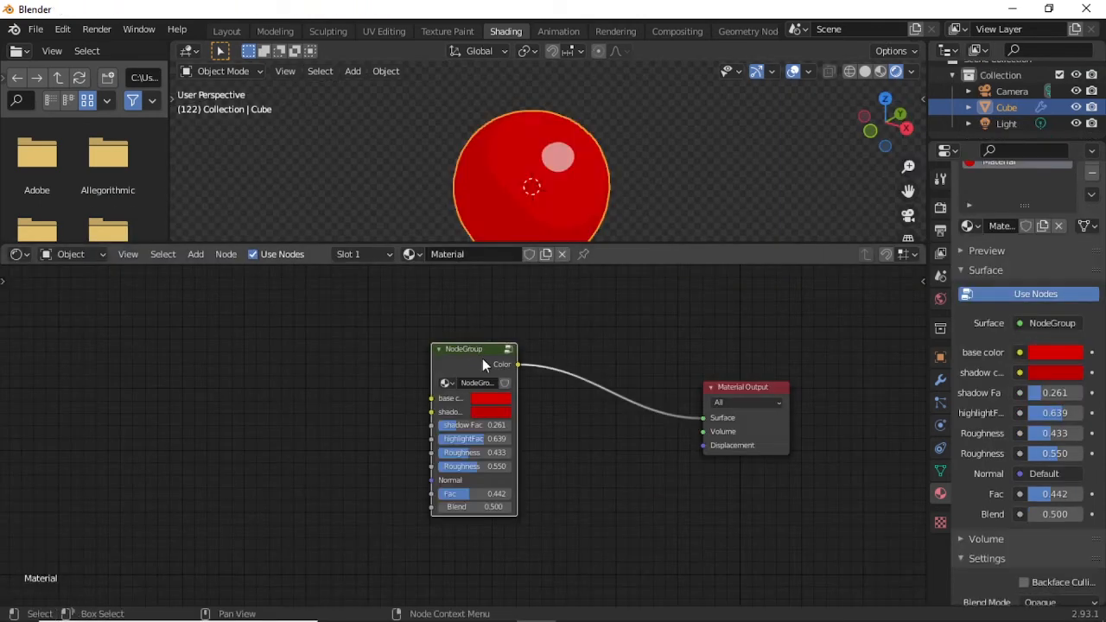
key("Delete")
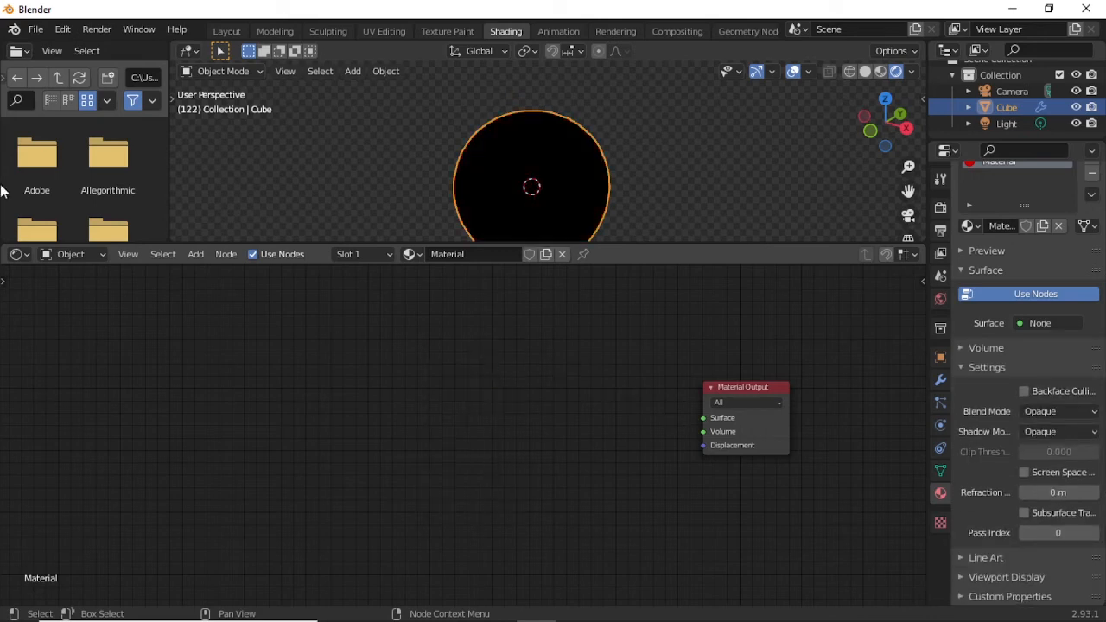
left_click(37, 30)
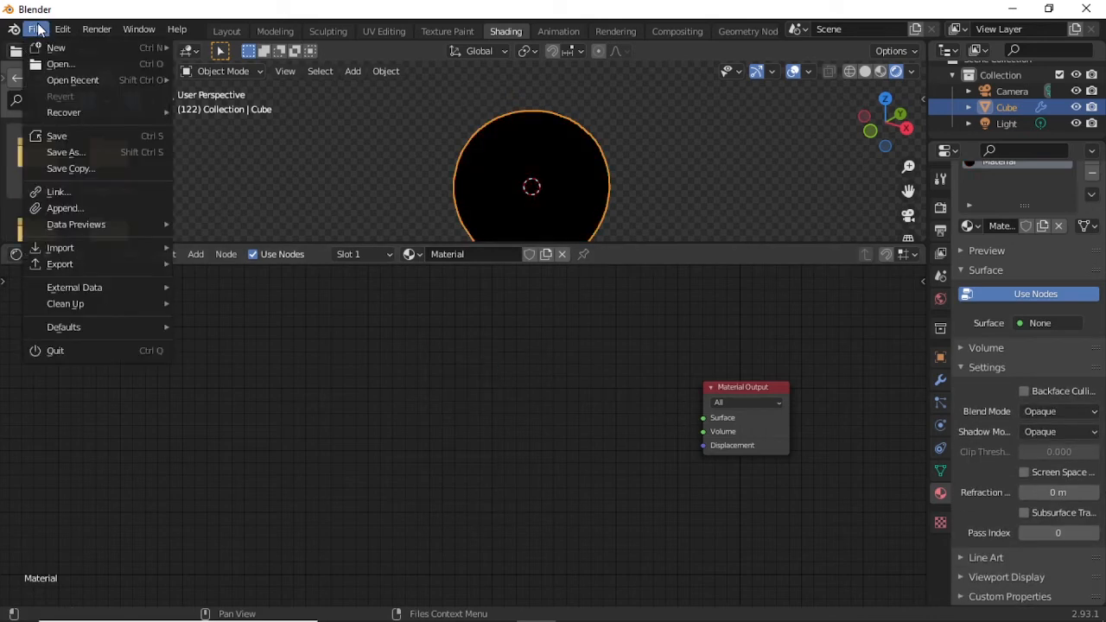
left_click(66, 209)
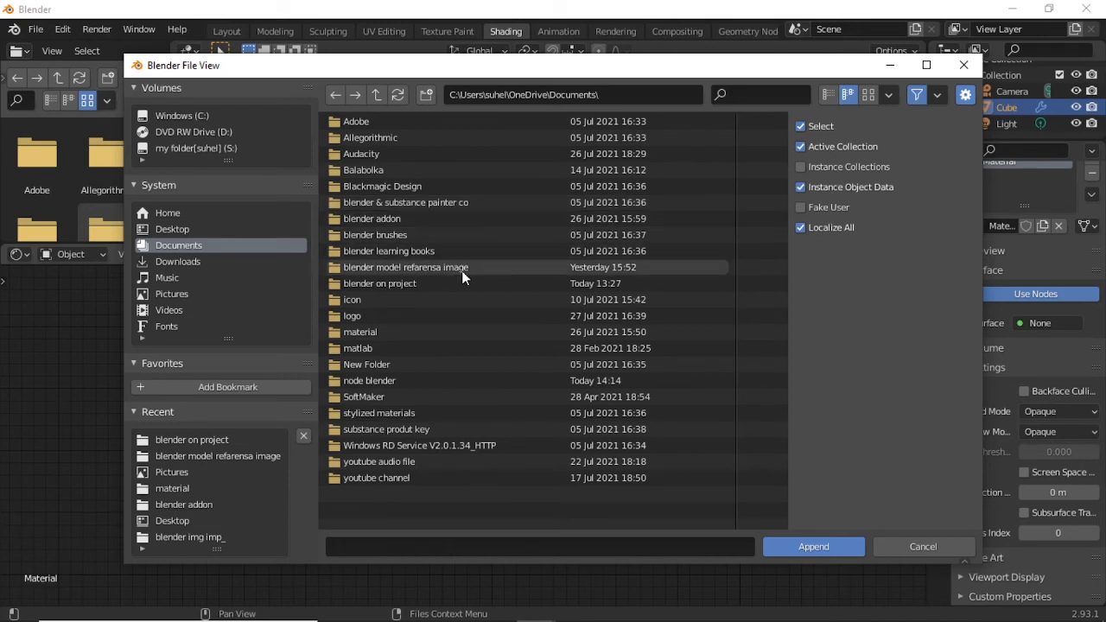
double_click(408, 289)
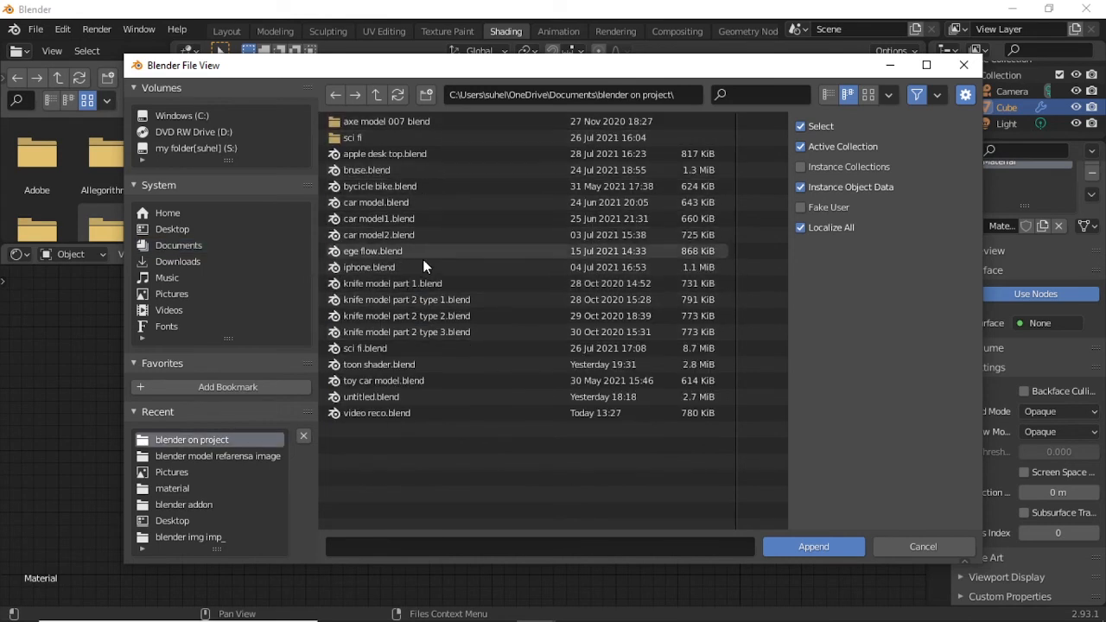
left_click(424, 369)
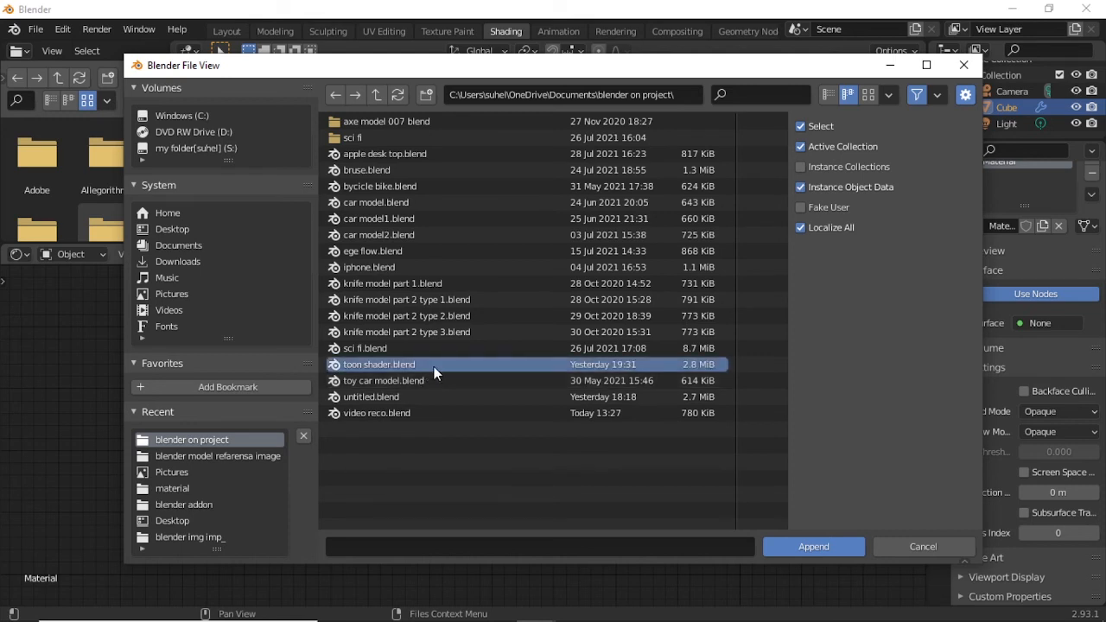
double_click(434, 366)
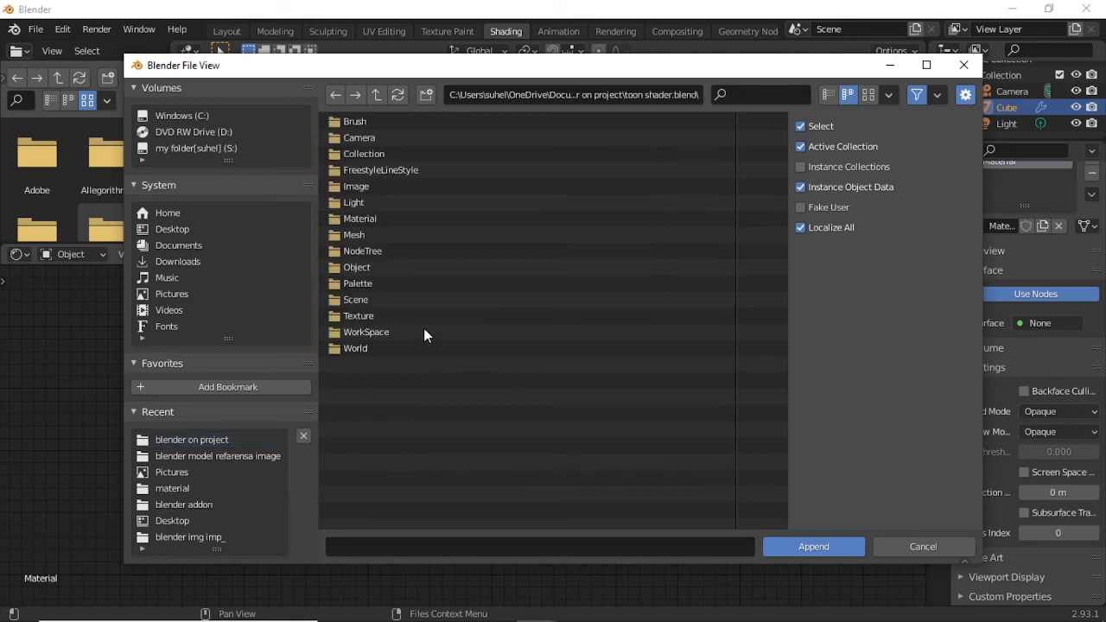
double_click(396, 256)
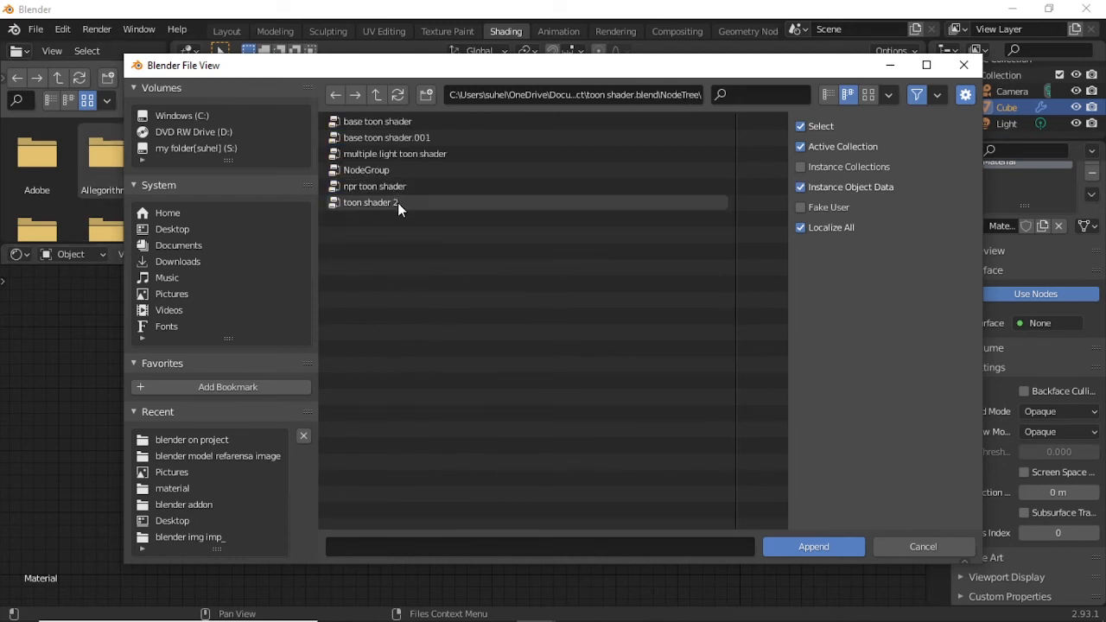
left_click(430, 189)
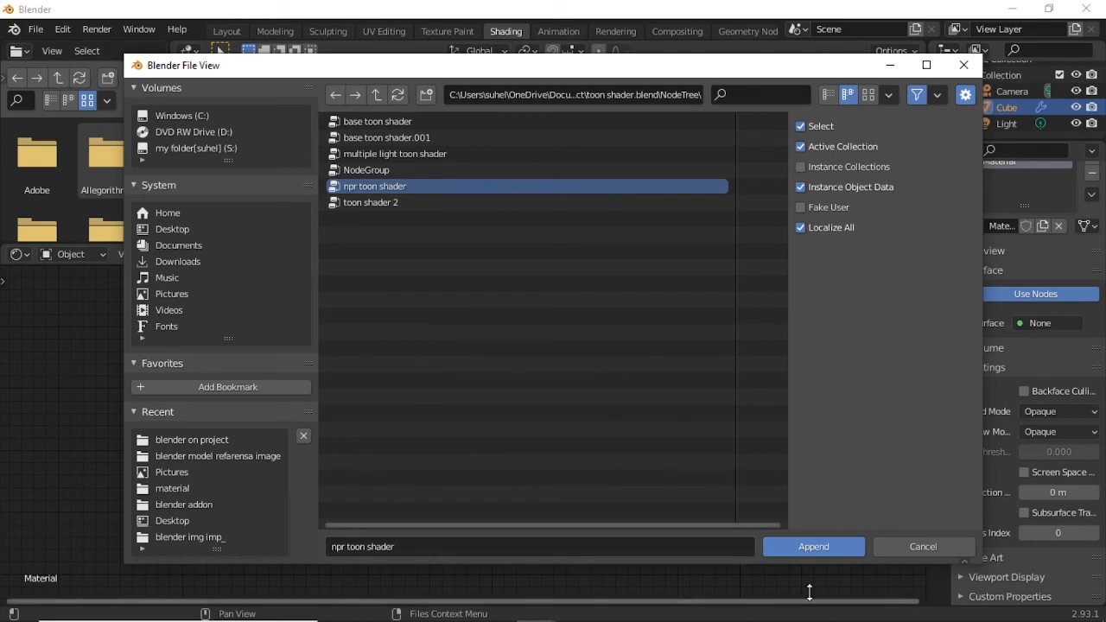
left_click(821, 551)
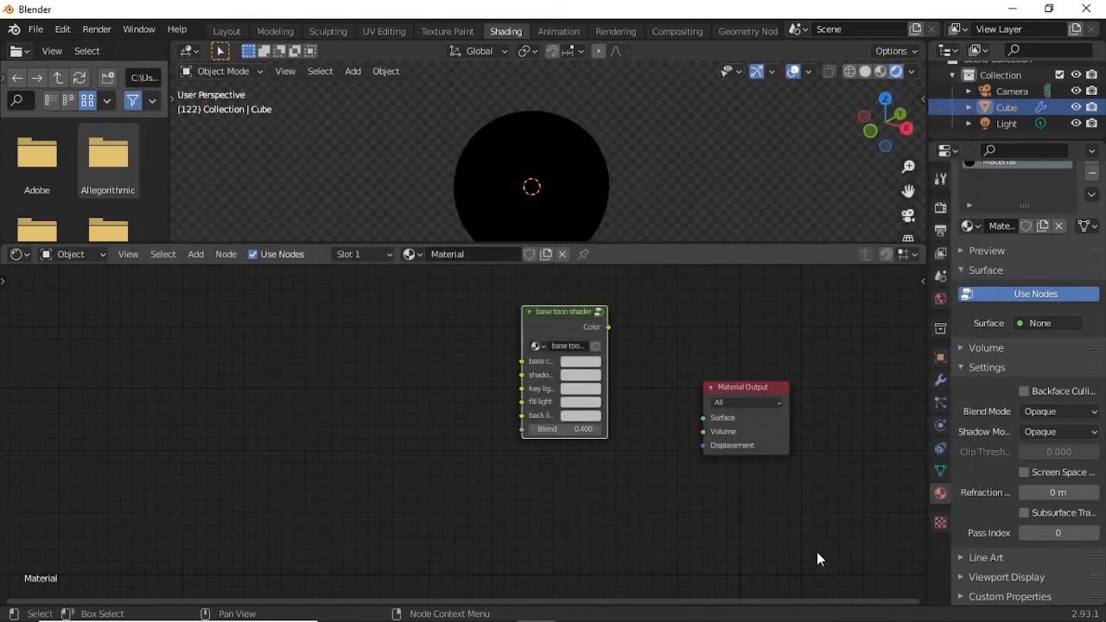
Add the "npr toon shader" group node to the material, placing it just below the base toon shader node.
left_click(195, 254)
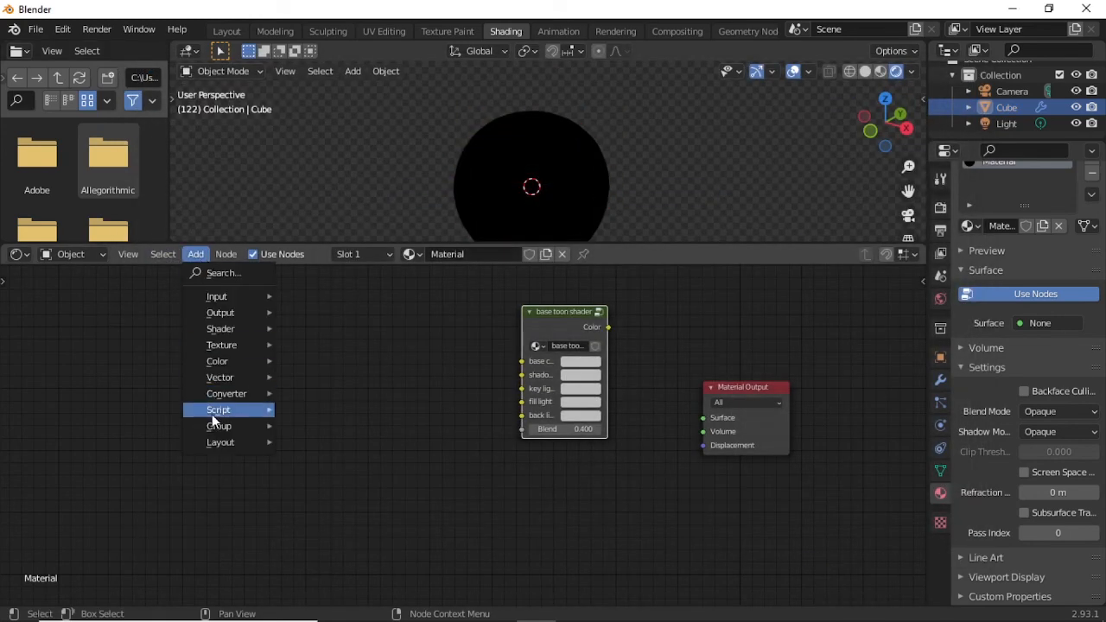
mouse_move(229, 432)
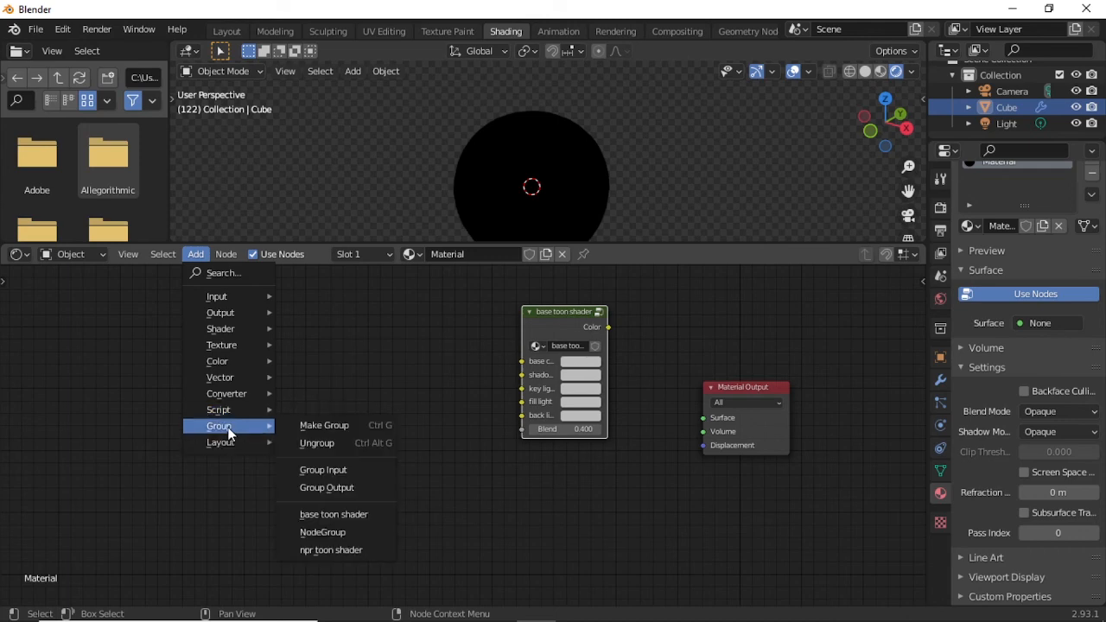
left_click(333, 550)
left_click(516, 452)
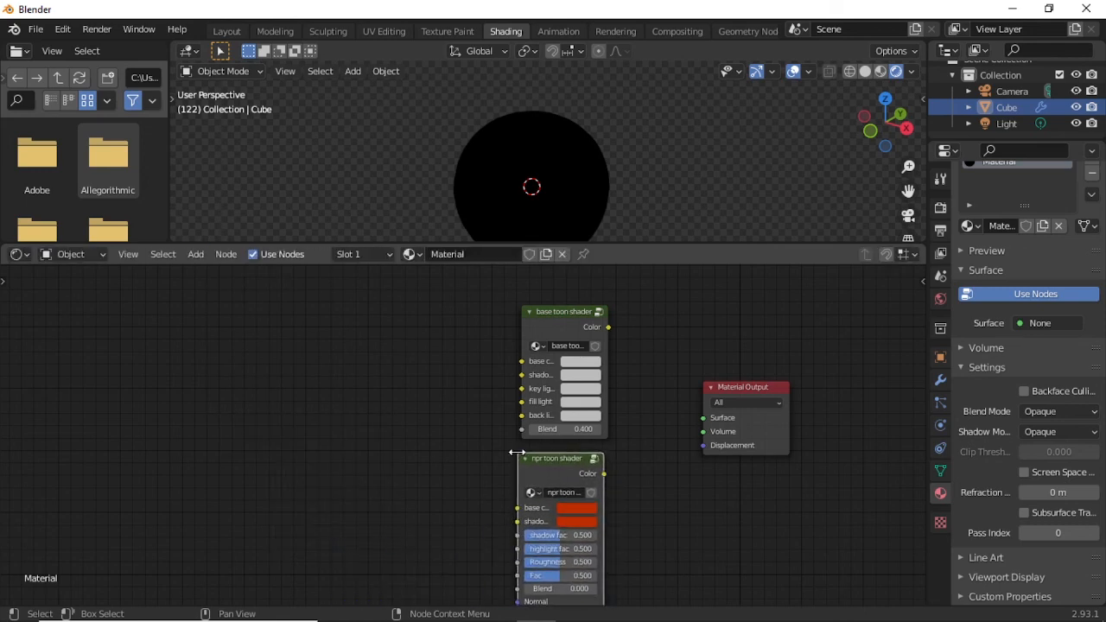
Delete the base toon shader node and connect the npr toon shader's Color output to the Material Output's Surface.
left_click_drag(556, 316, 526, 320)
key("x")
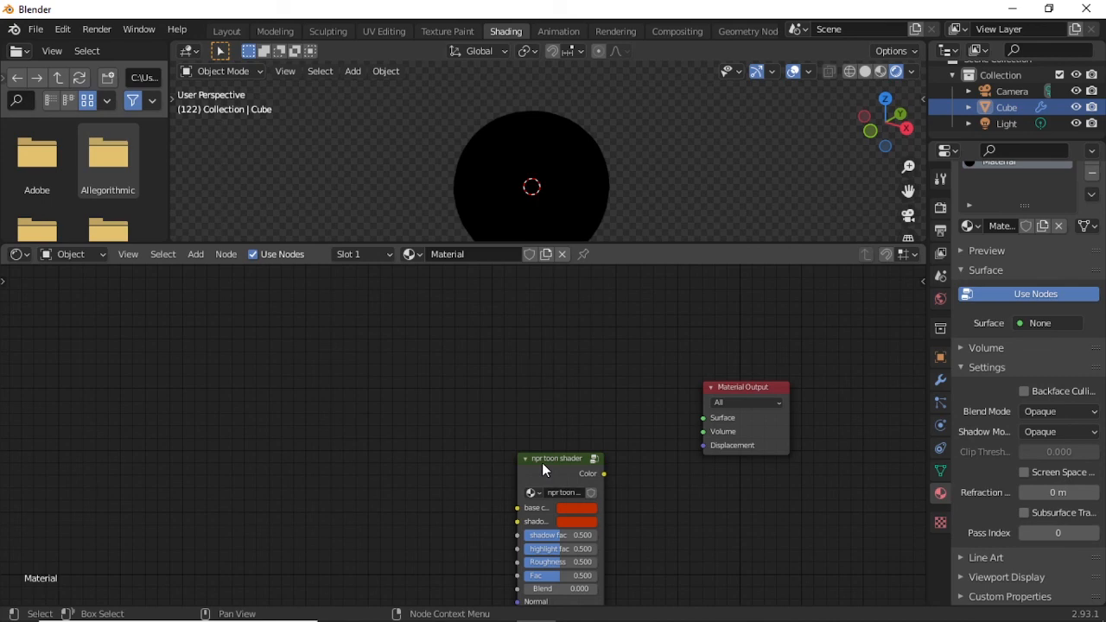
mouse_move(542, 462)
left_mouse_down()
mouse_move(535, 350)
mouse_move(659, 443)
mouse_move(704, 420)
left_mouse_up()
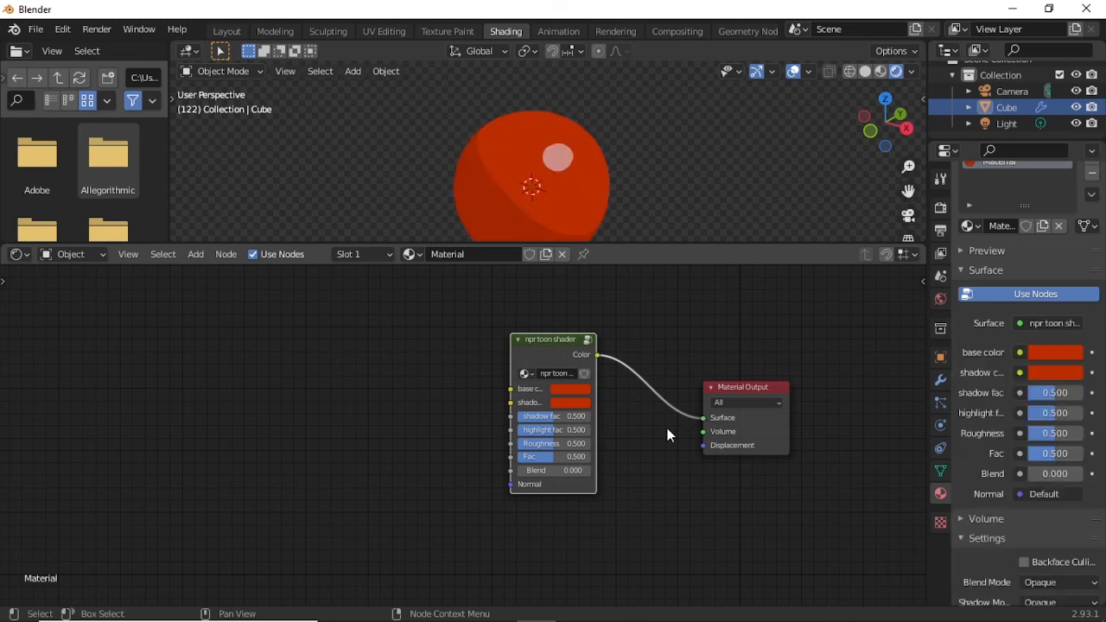
scroll(667, 428, "up", 1)
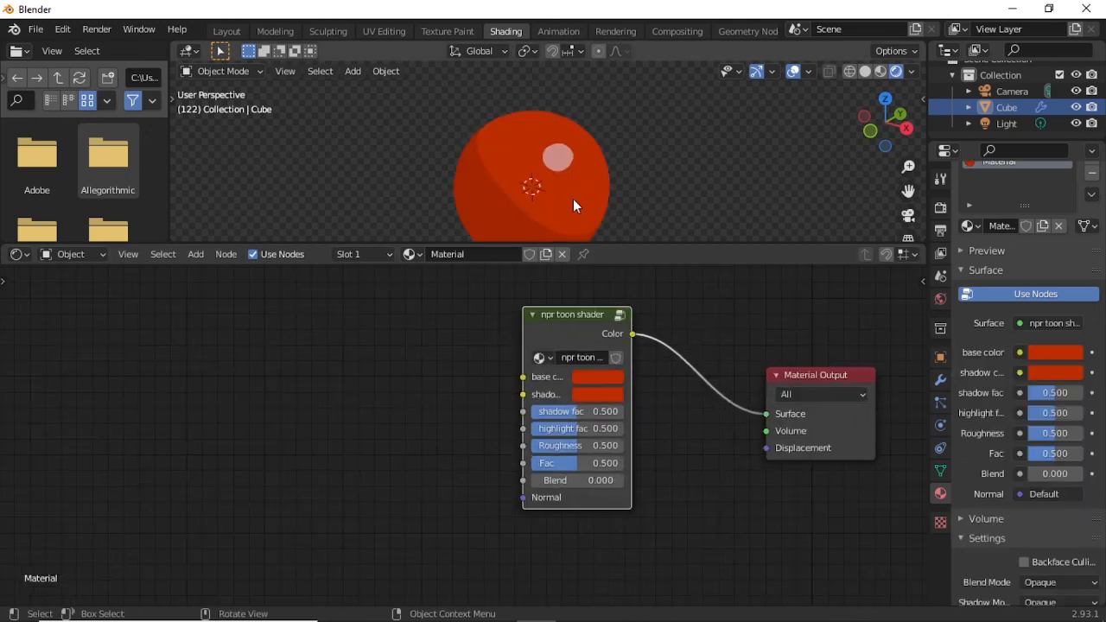